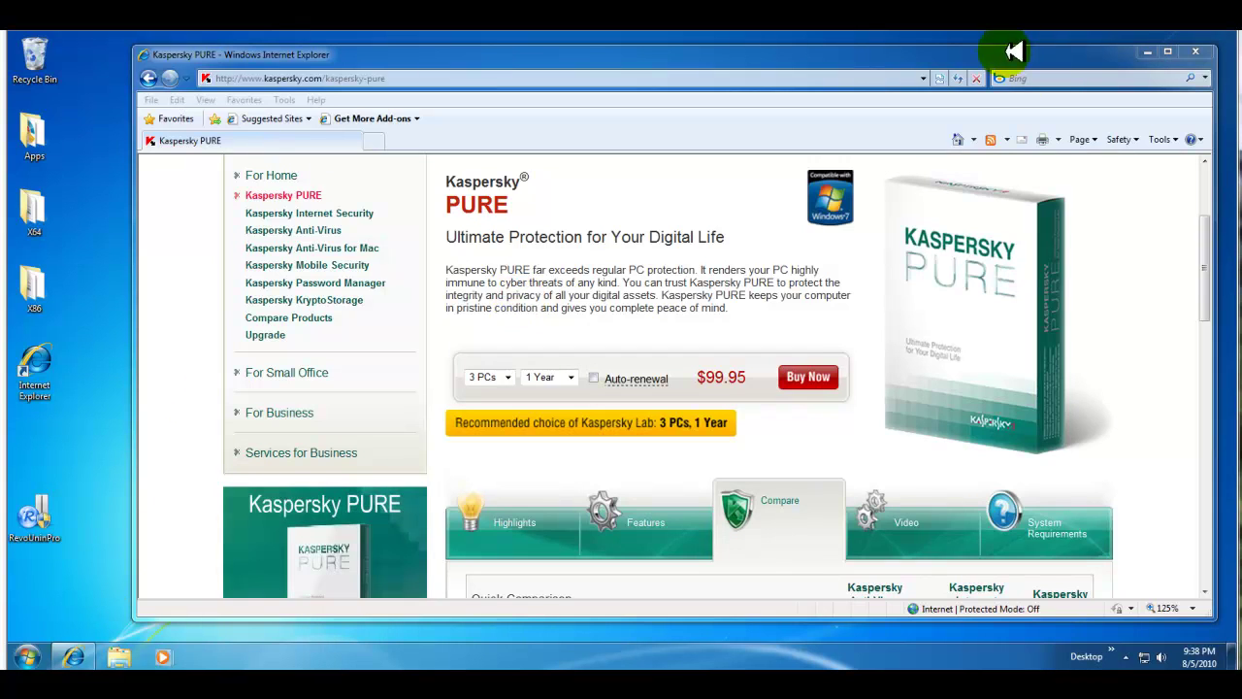
Minimize the browser window and check the hidden notification area icons for running programs
left_click(1147, 55)
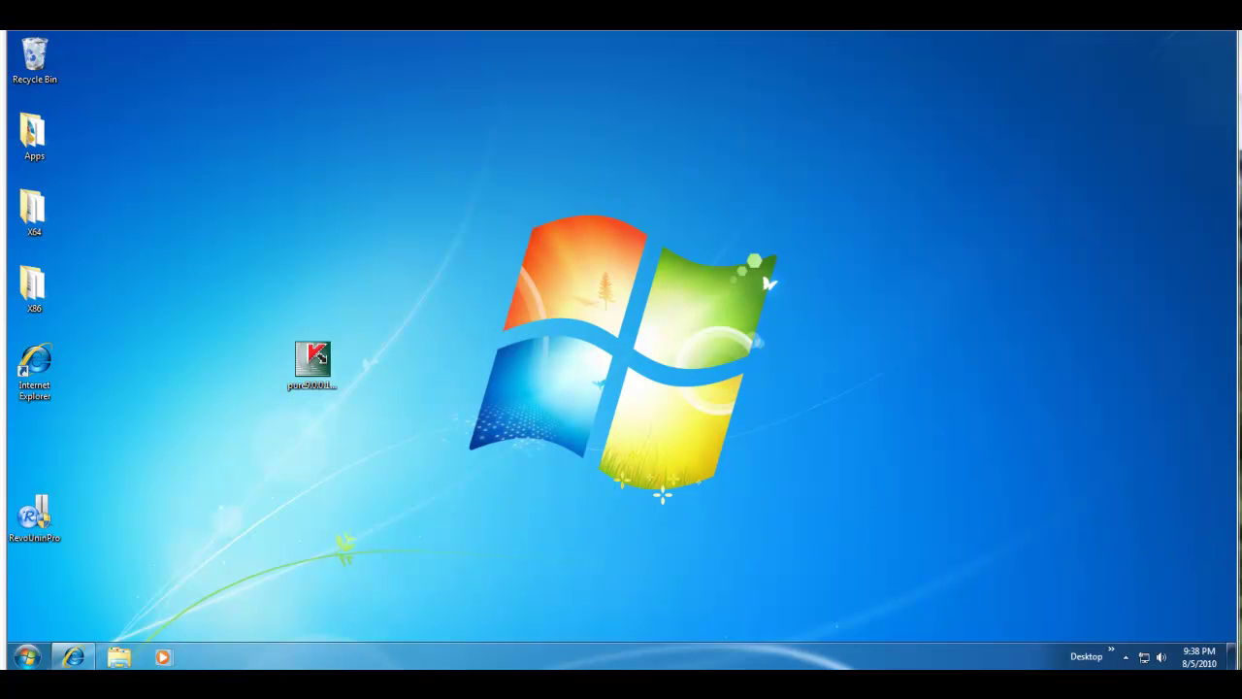
left_click(1135, 655)
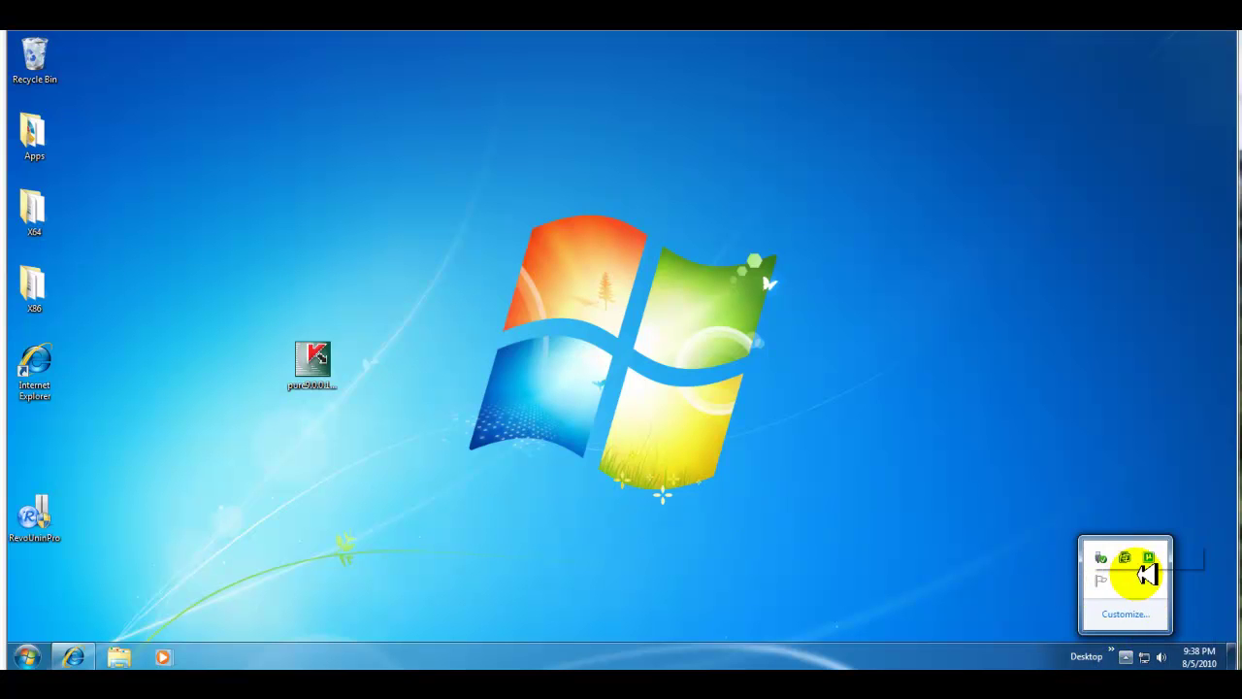
left_click(743, 459)
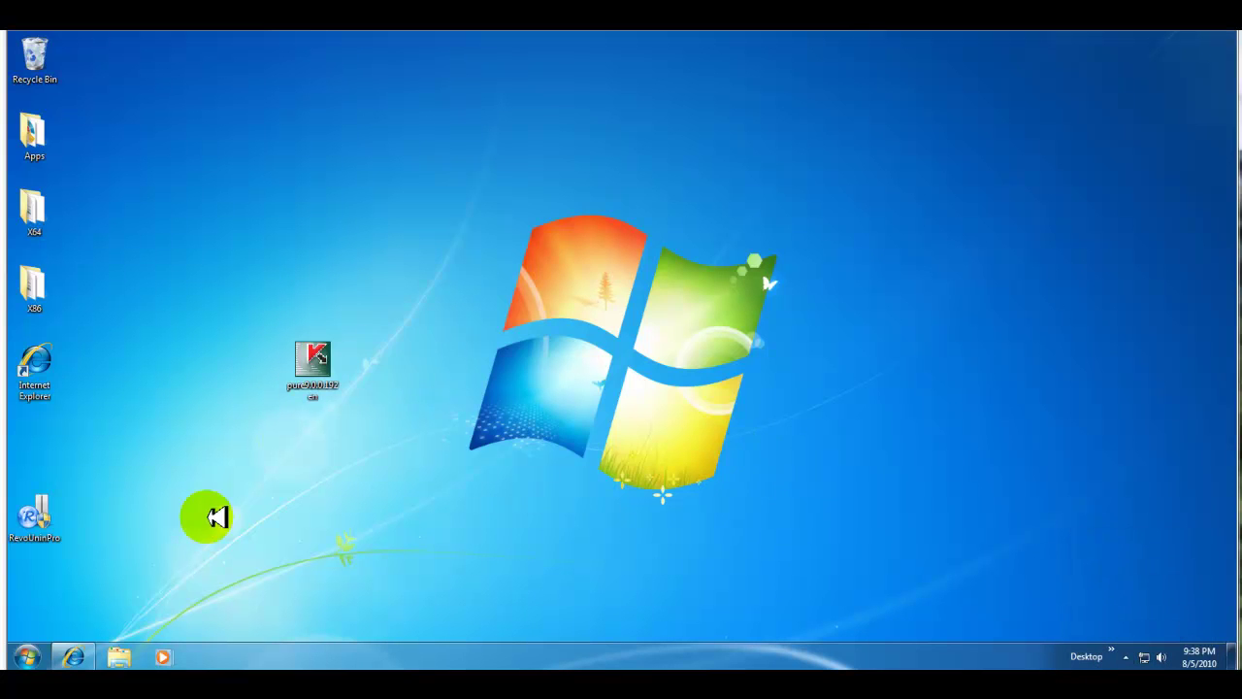
Open Windows Task Manager, review the full list of running processes, and close it
right_click(266, 652)
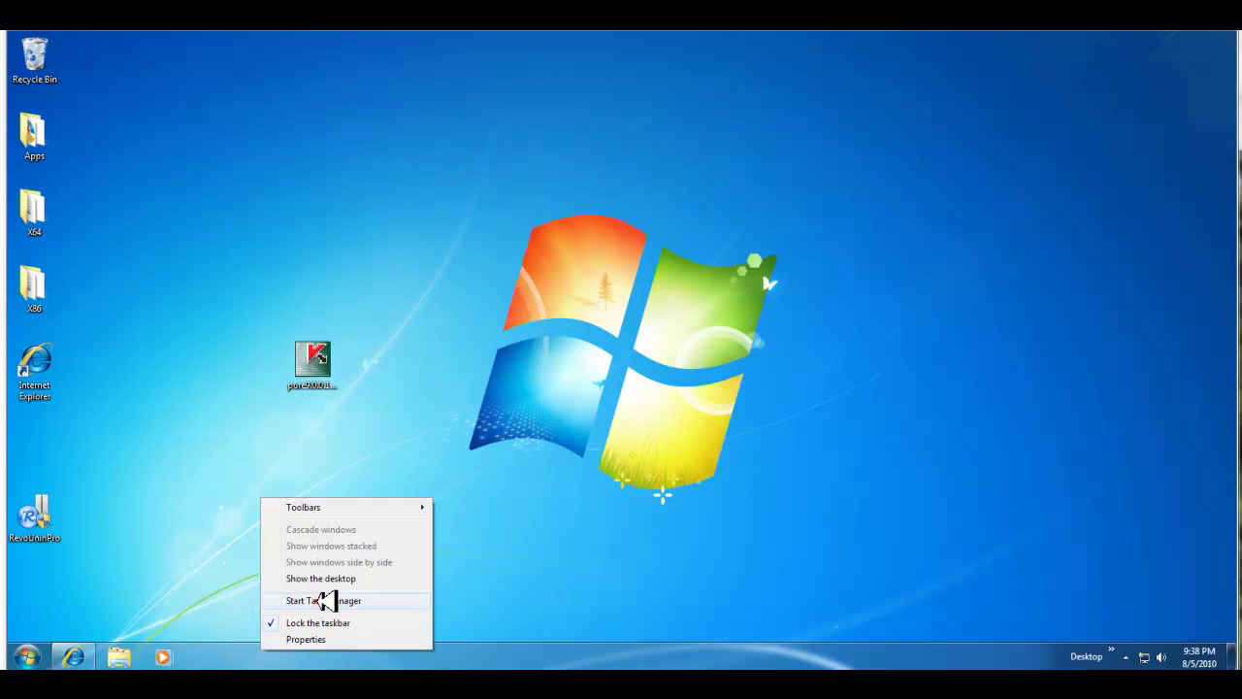
left_click(272, 416)
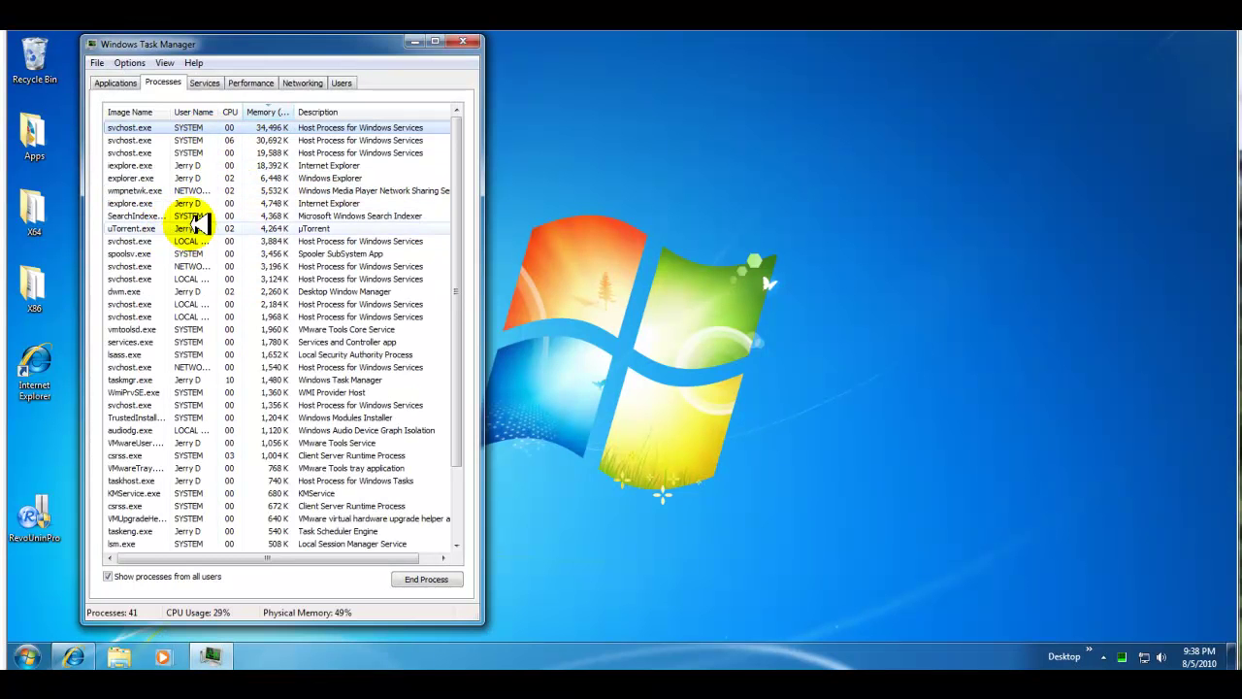
scroll(165, 330, "down", 2)
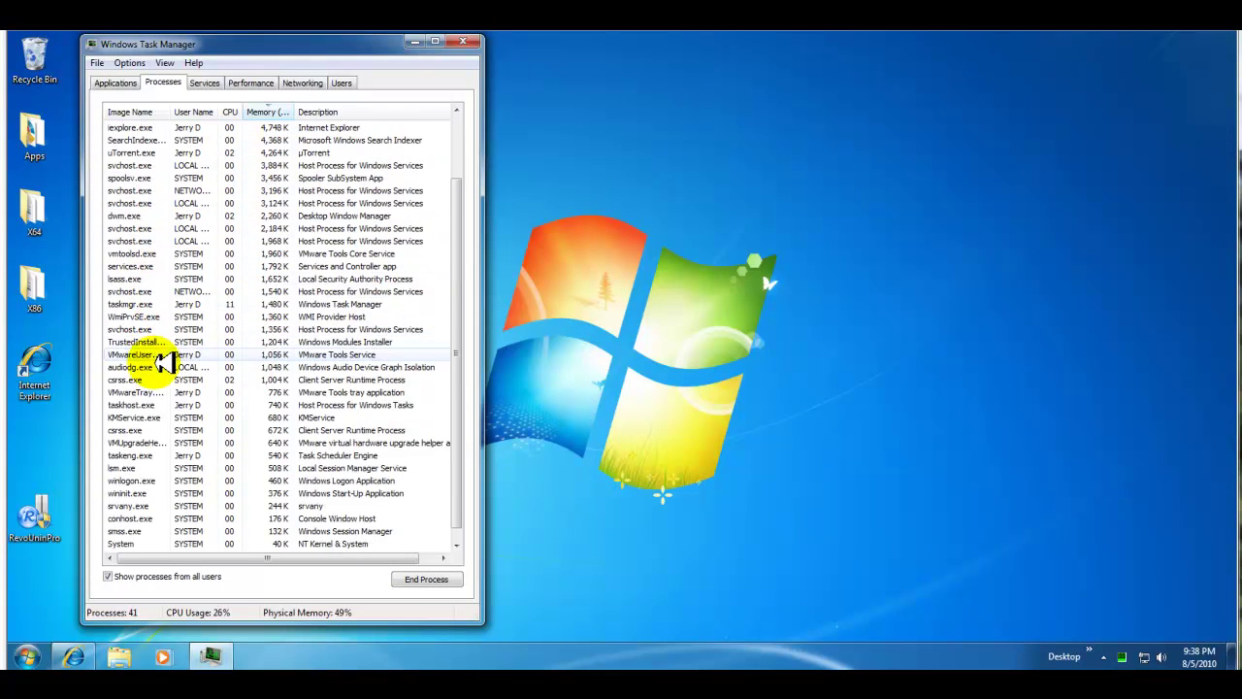
scroll(160, 379, "down", 1)
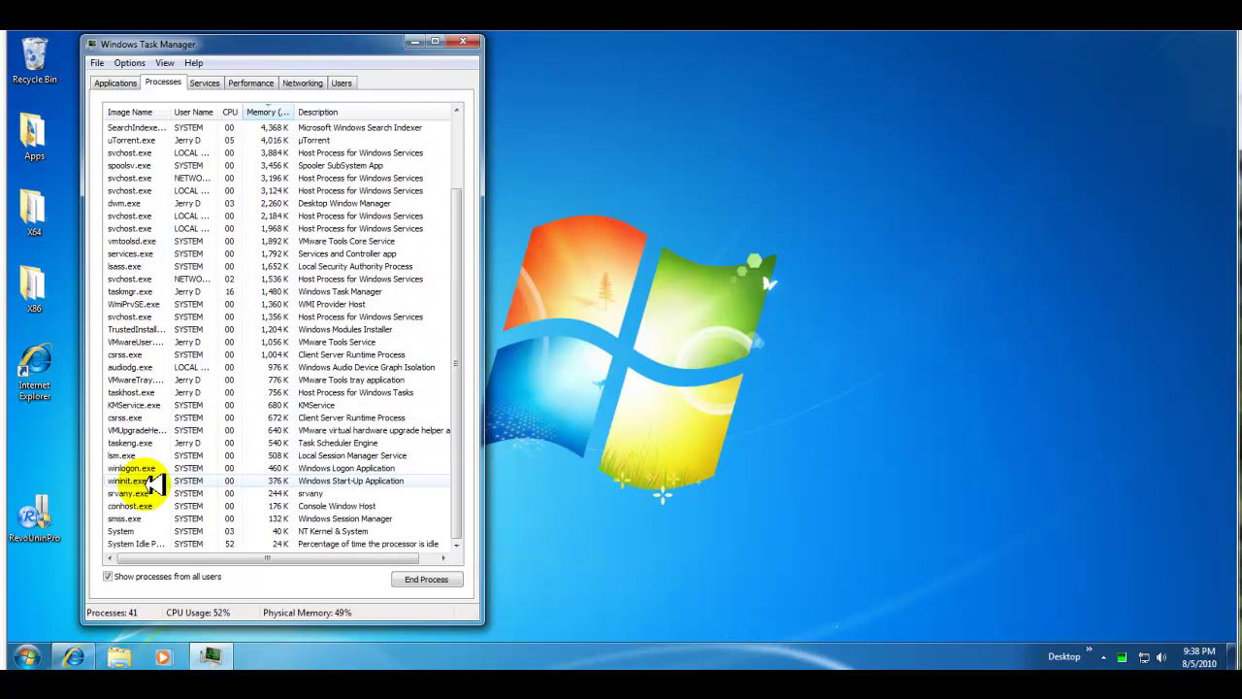
scroll(221, 512, "up", 3)
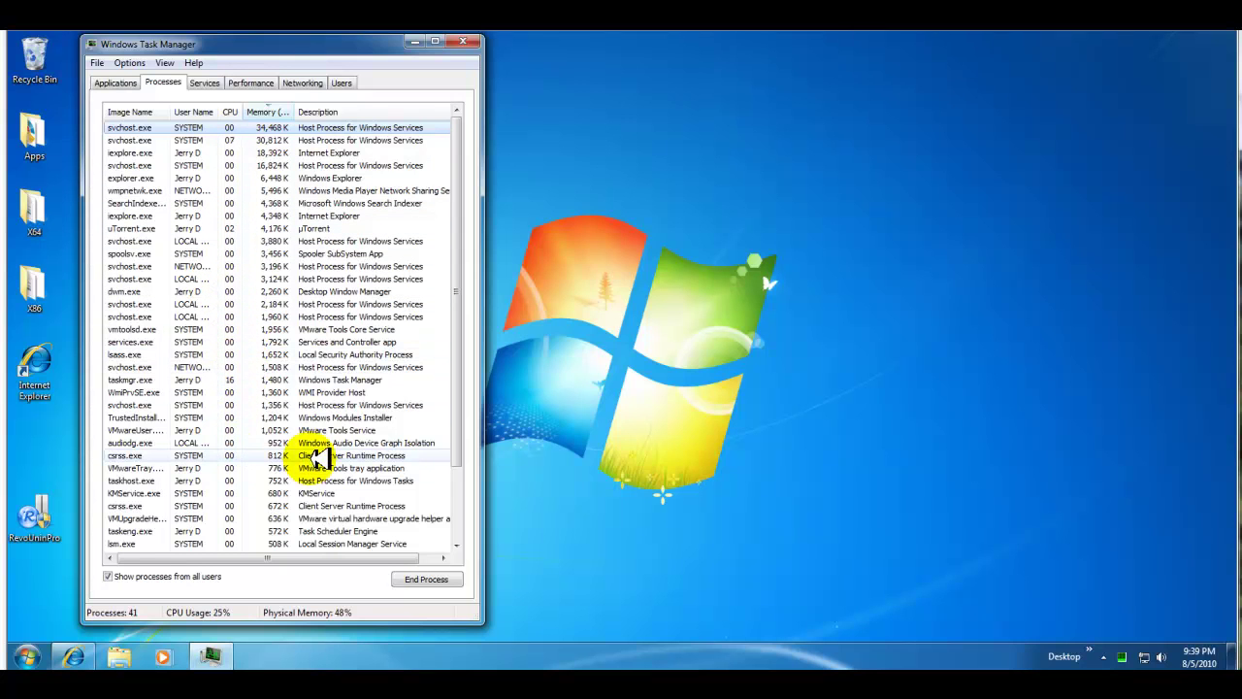
left_click(471, 41)
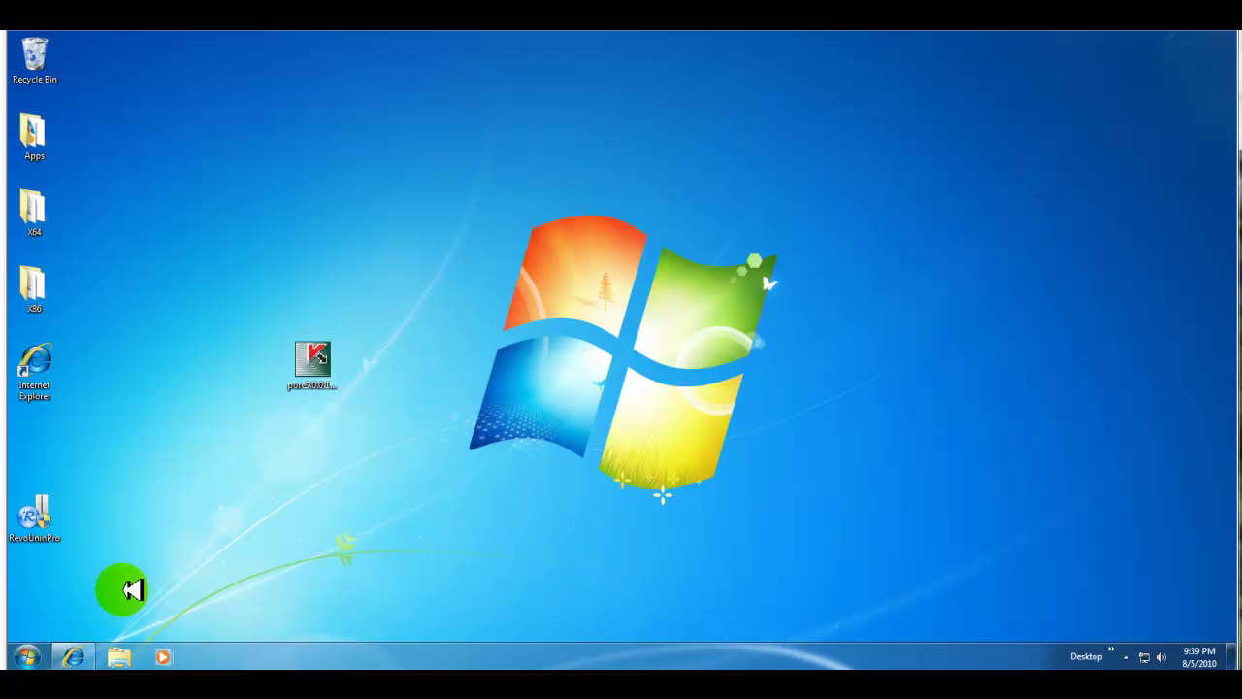
Restore the Kaspersky PURE web page and look over its product overview and the start of the Quick Comparison table
left_click(73, 655)
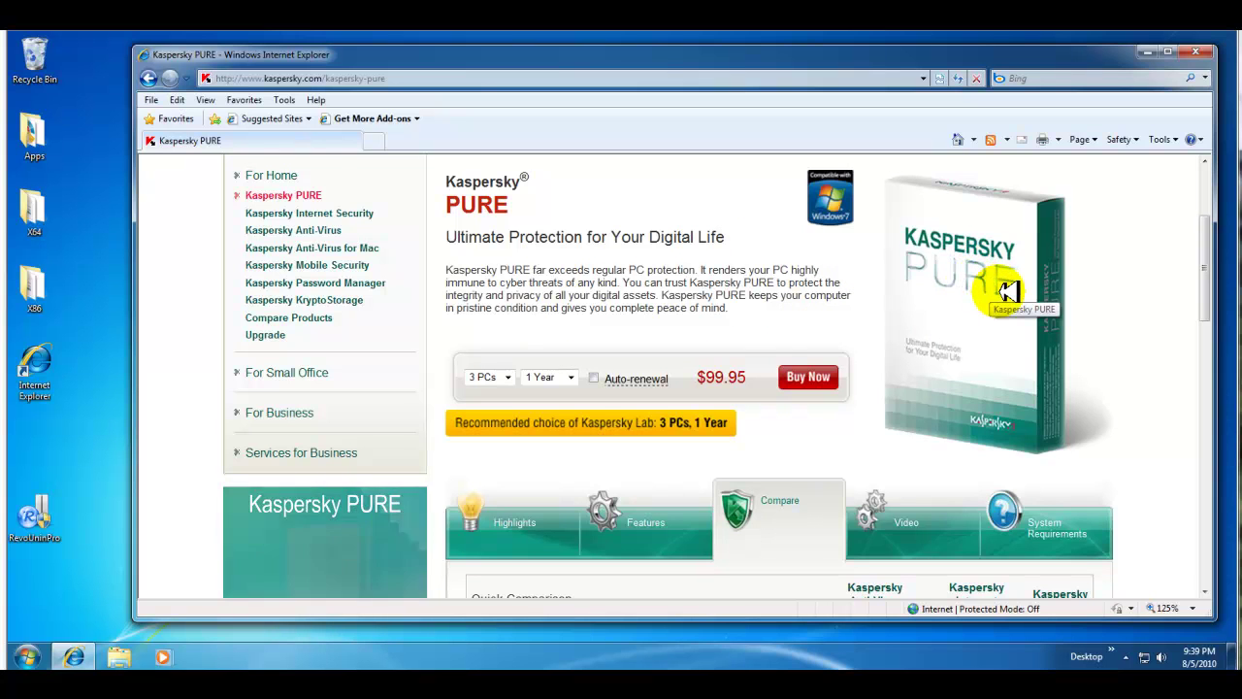
scroll(1009, 292, "down", 1)
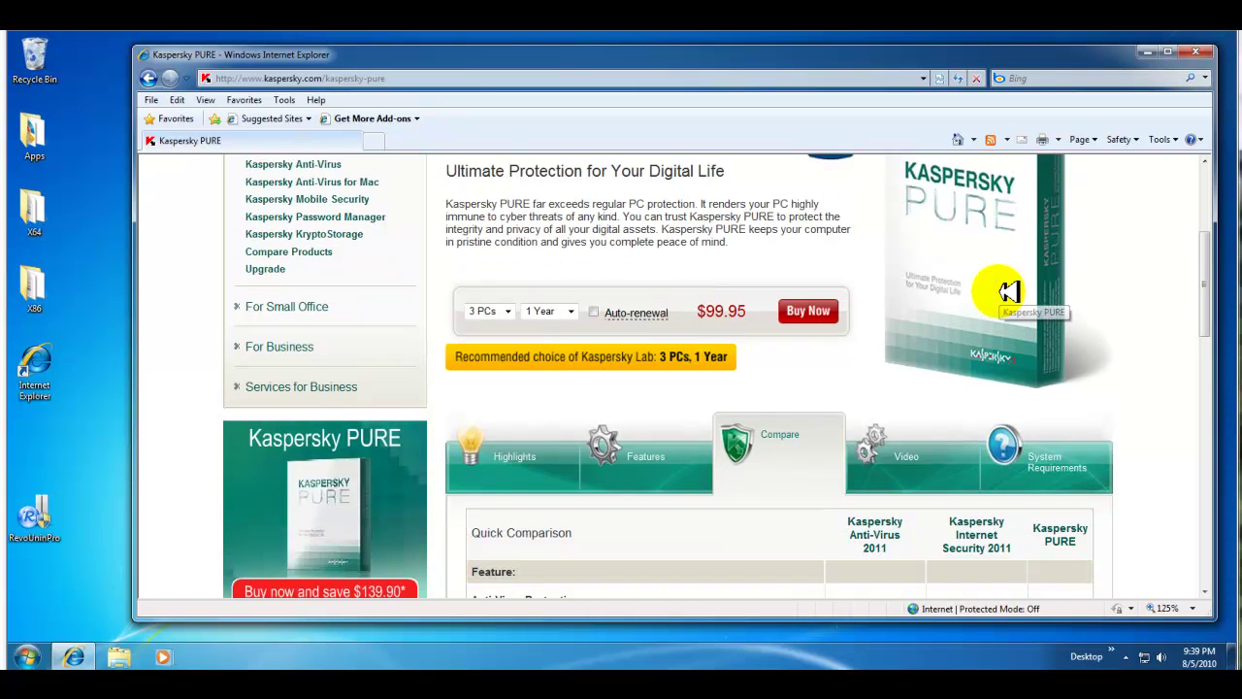
scroll(1009, 292, "up", 1)
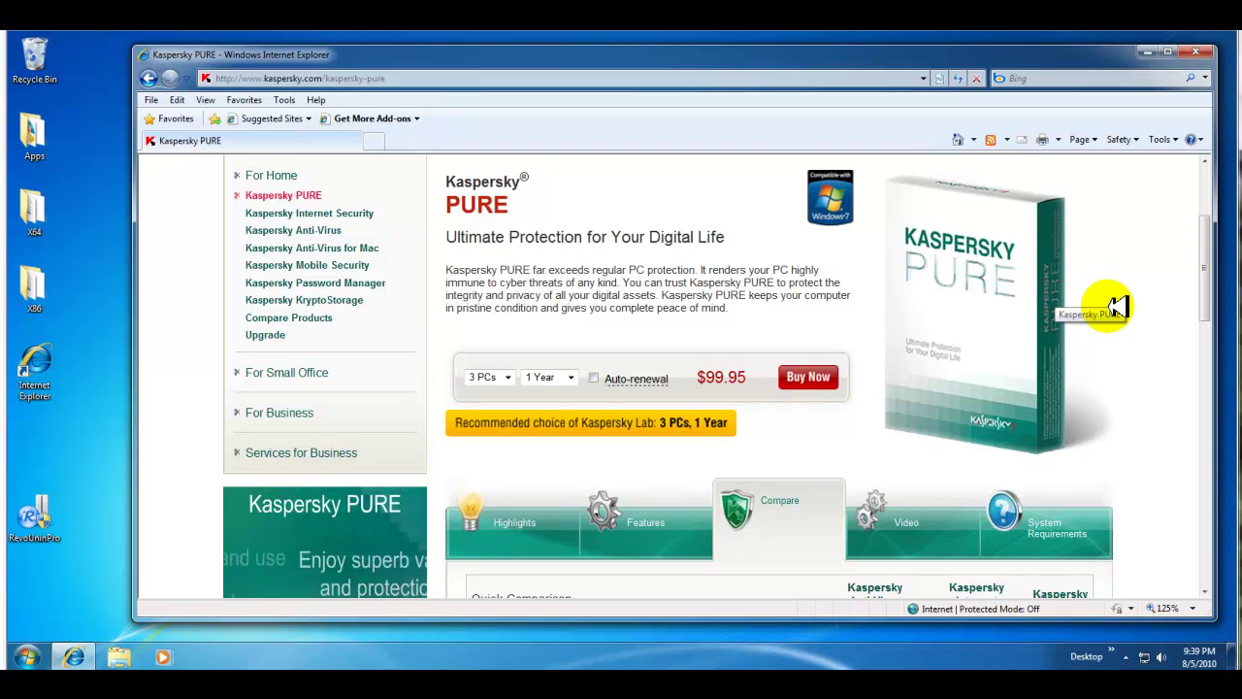
scroll(1118, 306, "down", 3)
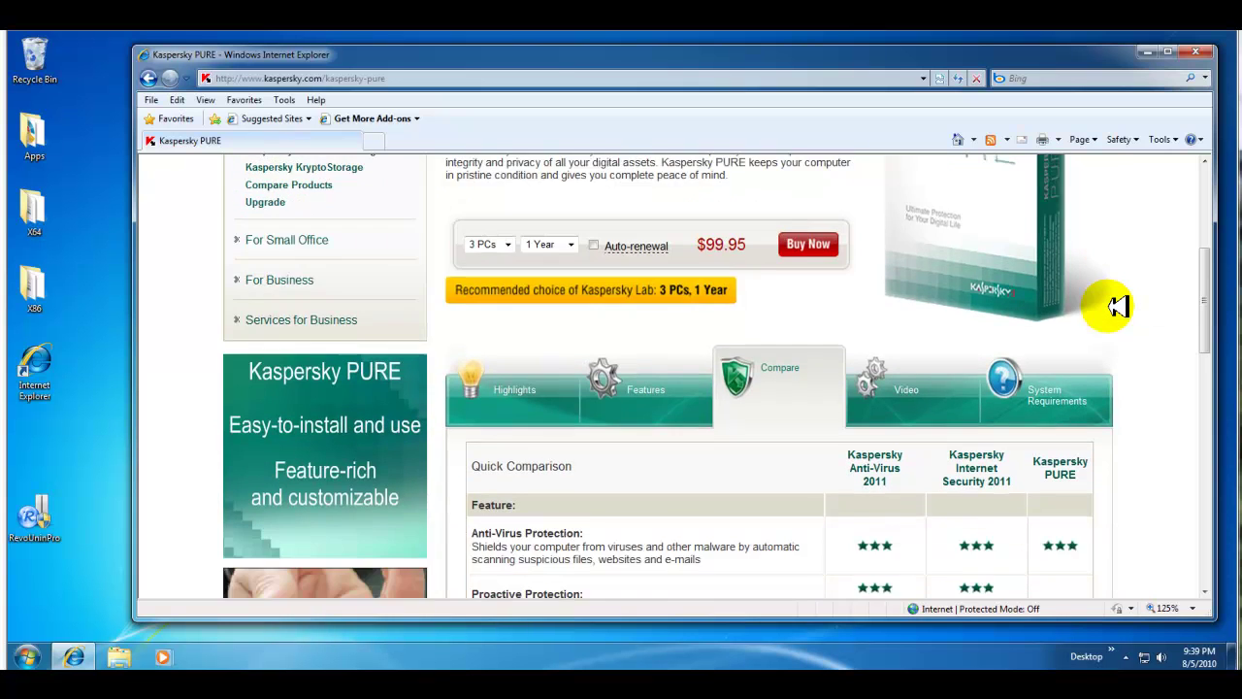
scroll(1118, 307, "down", 2)
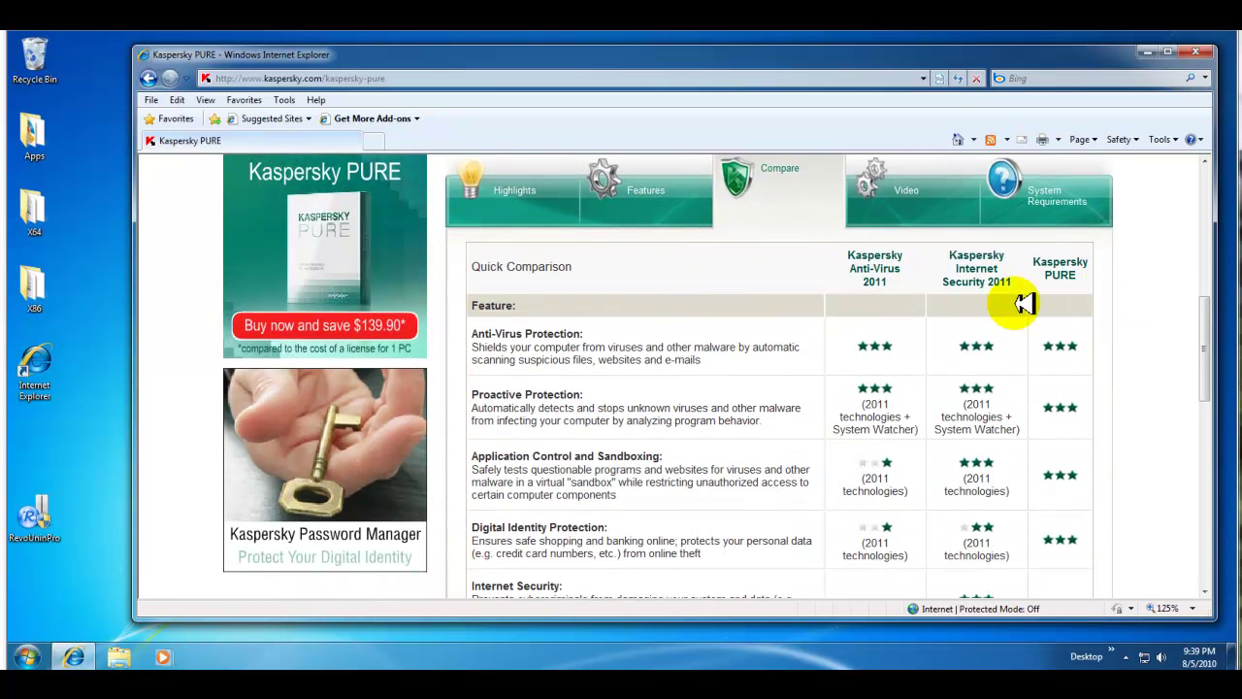
scroll(1009, 339, "up", 4)
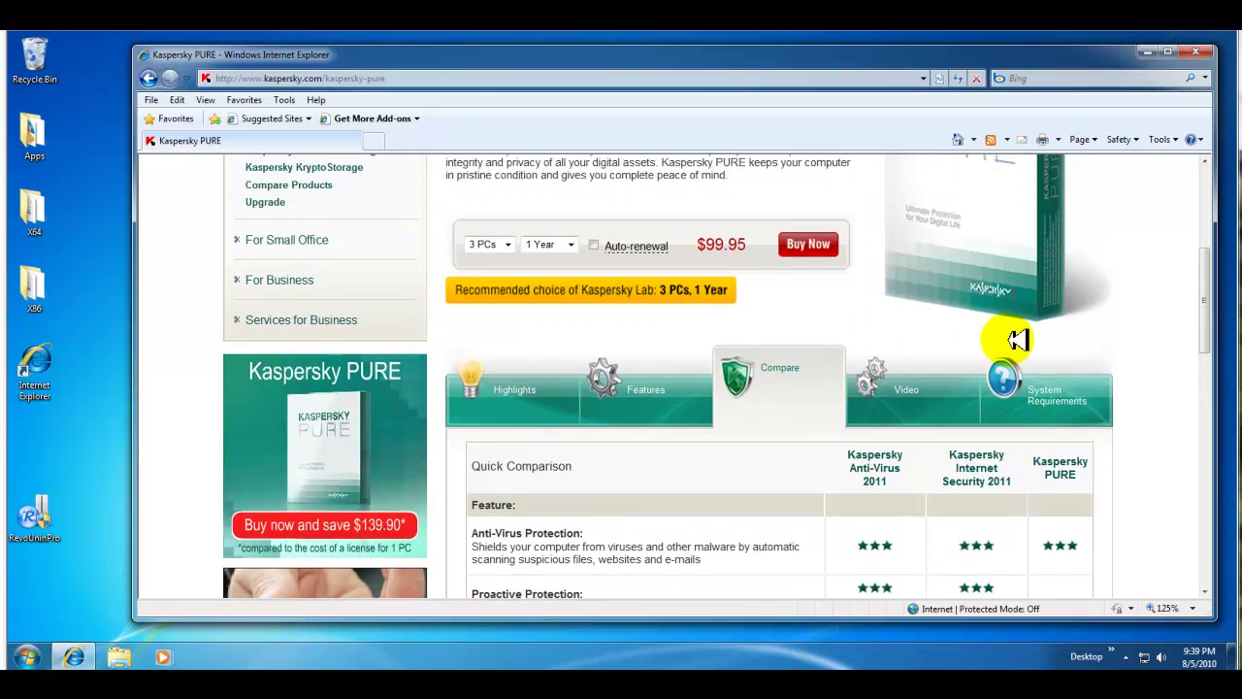
scroll(1015, 338, "up", 2)
Compare the features of Kaspersky Anti-Virus 2011, Internet Security 2011 and PURE in the Quick Comparison table, from Anti-Virus Protection to Home Network Security
scroll(1094, 360, "down", 6)
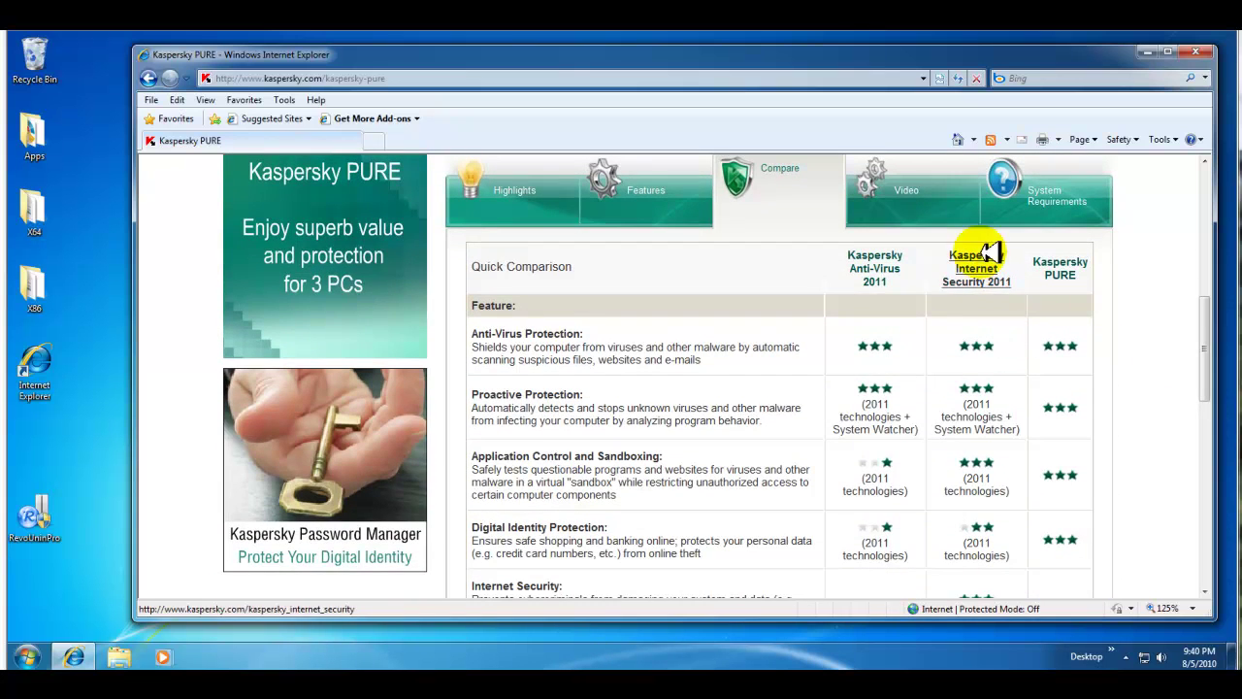
scroll(990, 286, "down", 1)
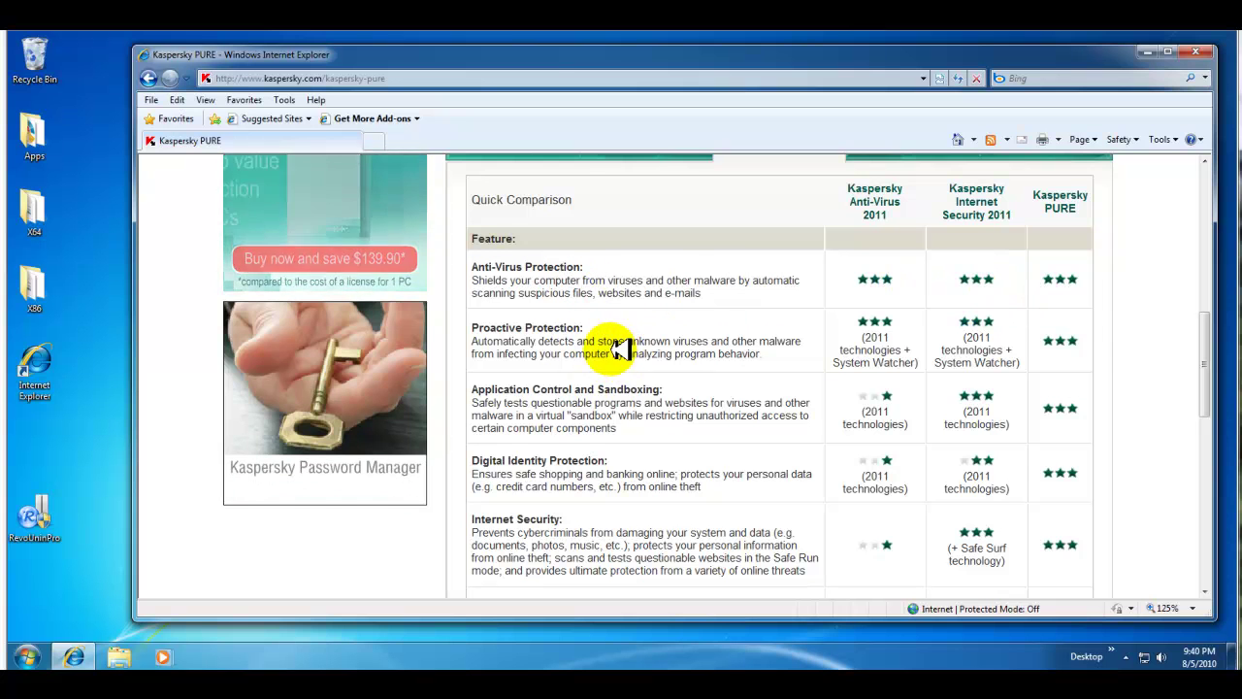
scroll(701, 348, "down", 1)
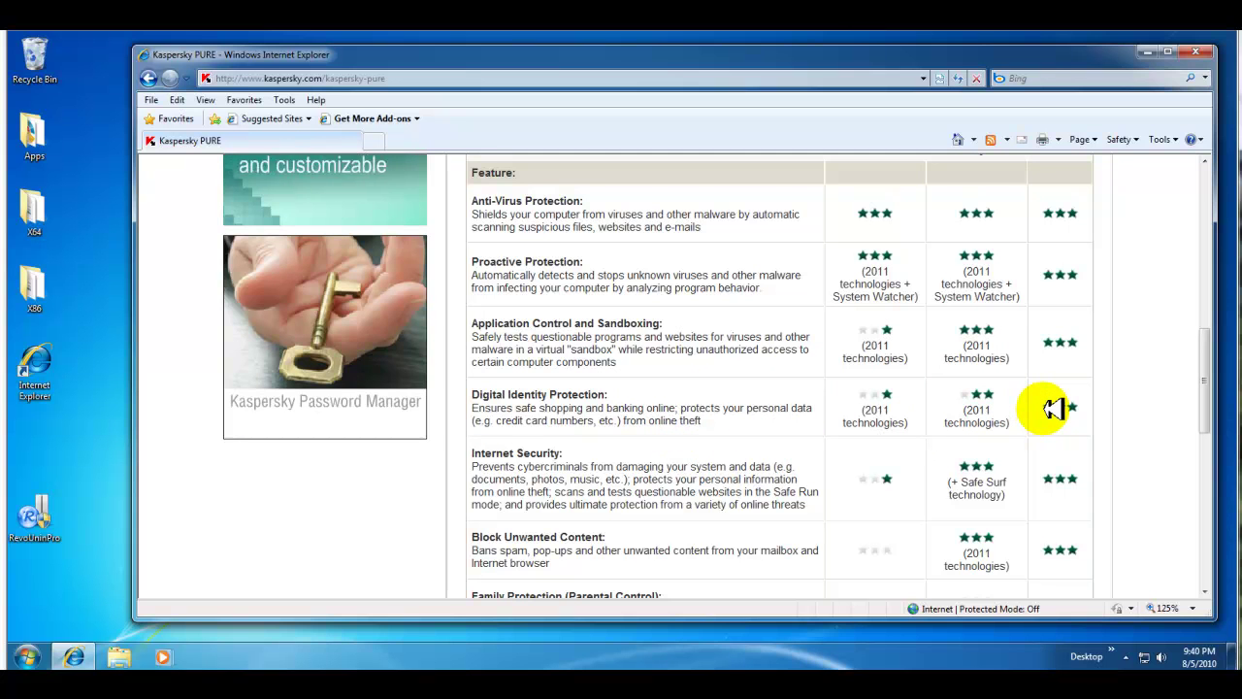
scroll(1053, 408, "up", 1)
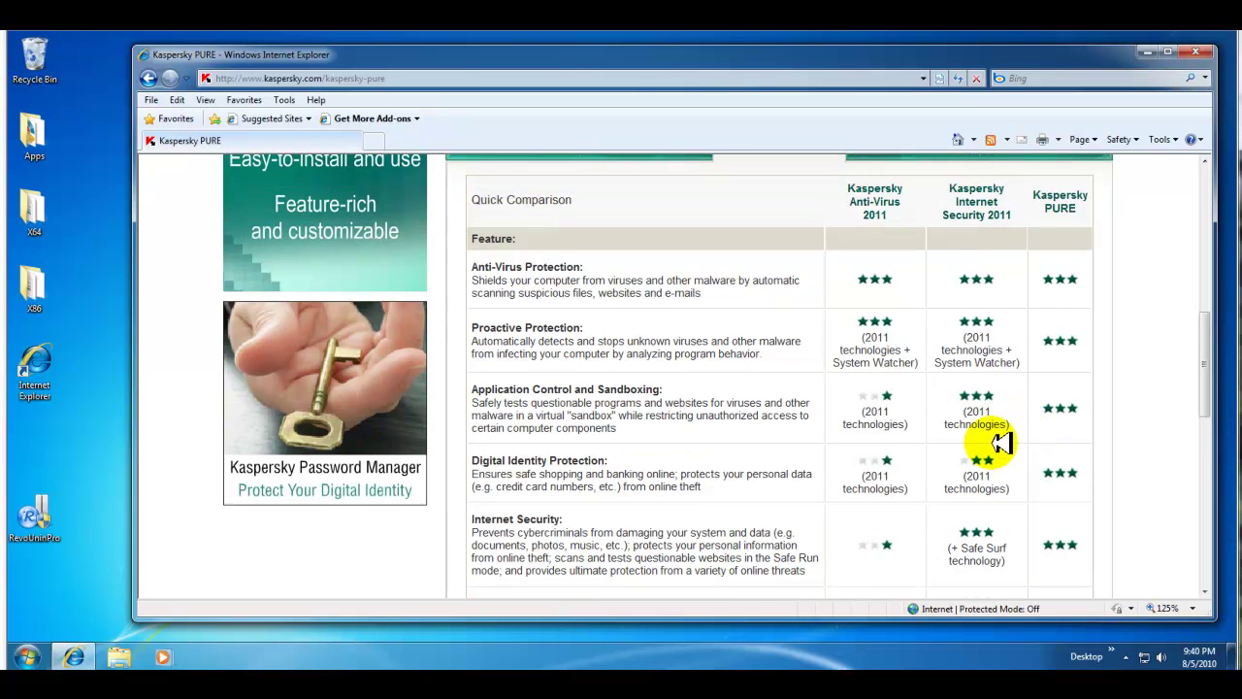
scroll(1033, 438, "down", 1)
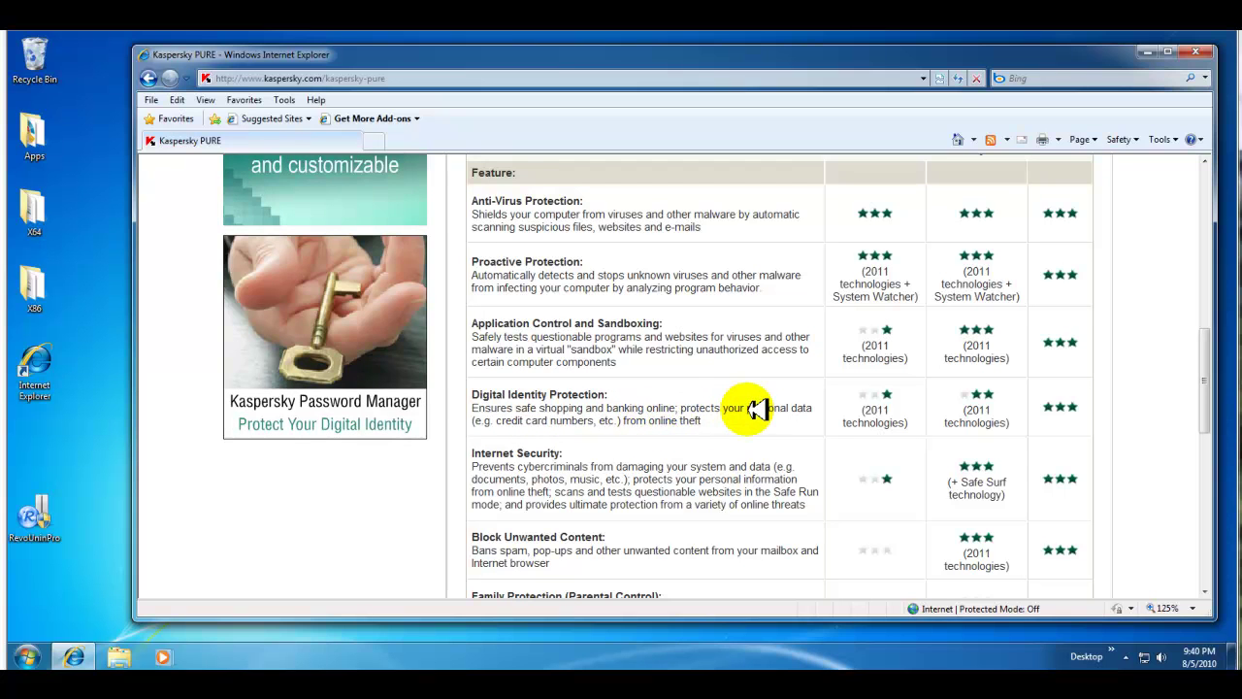
scroll(773, 386, "down", 3)
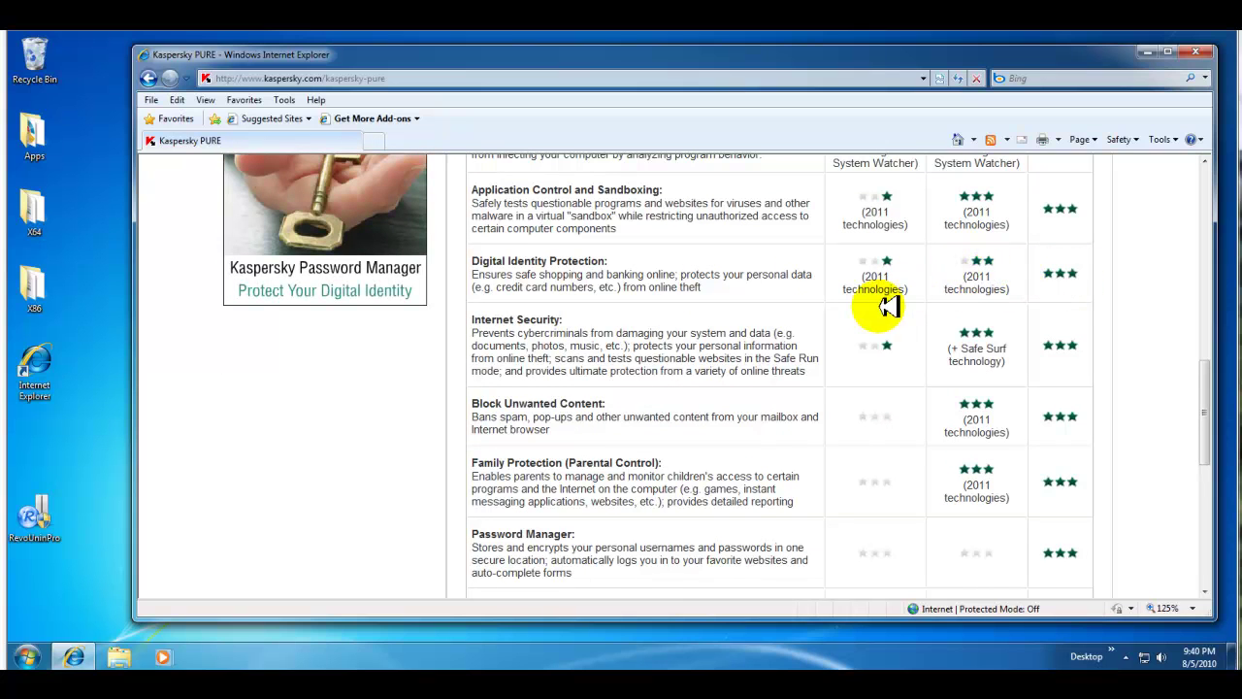
scroll(737, 327, "down", 2)
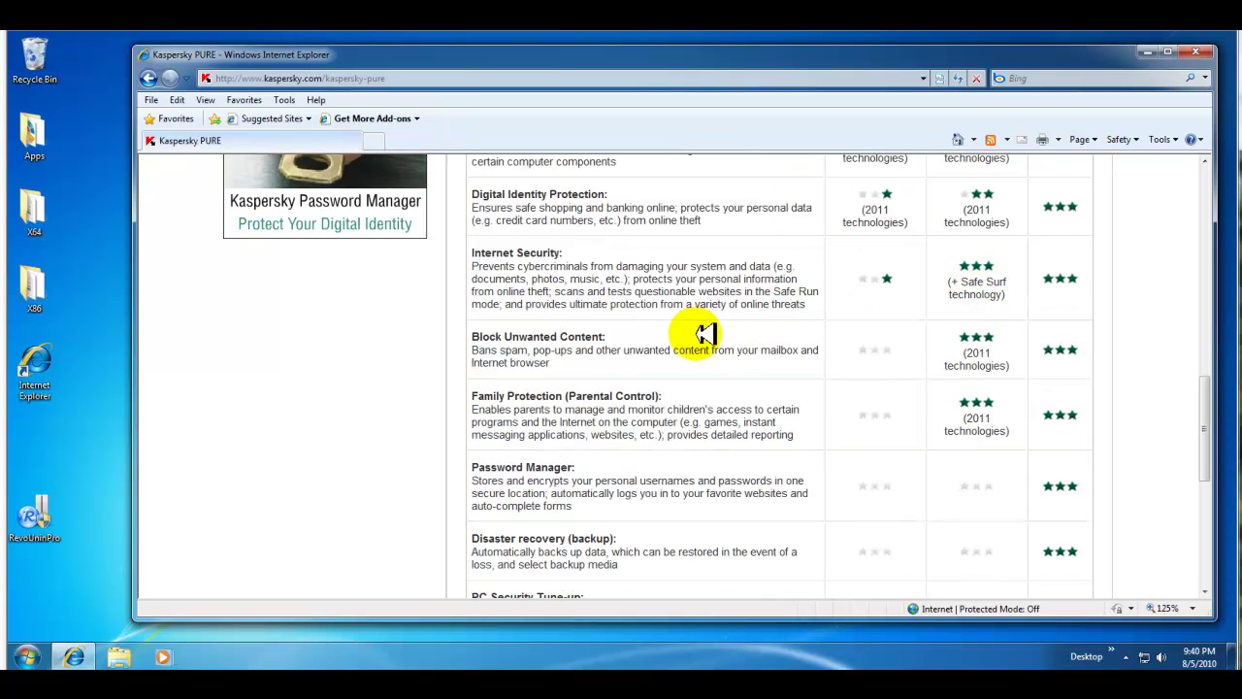
scroll(1024, 346, "down", 2)
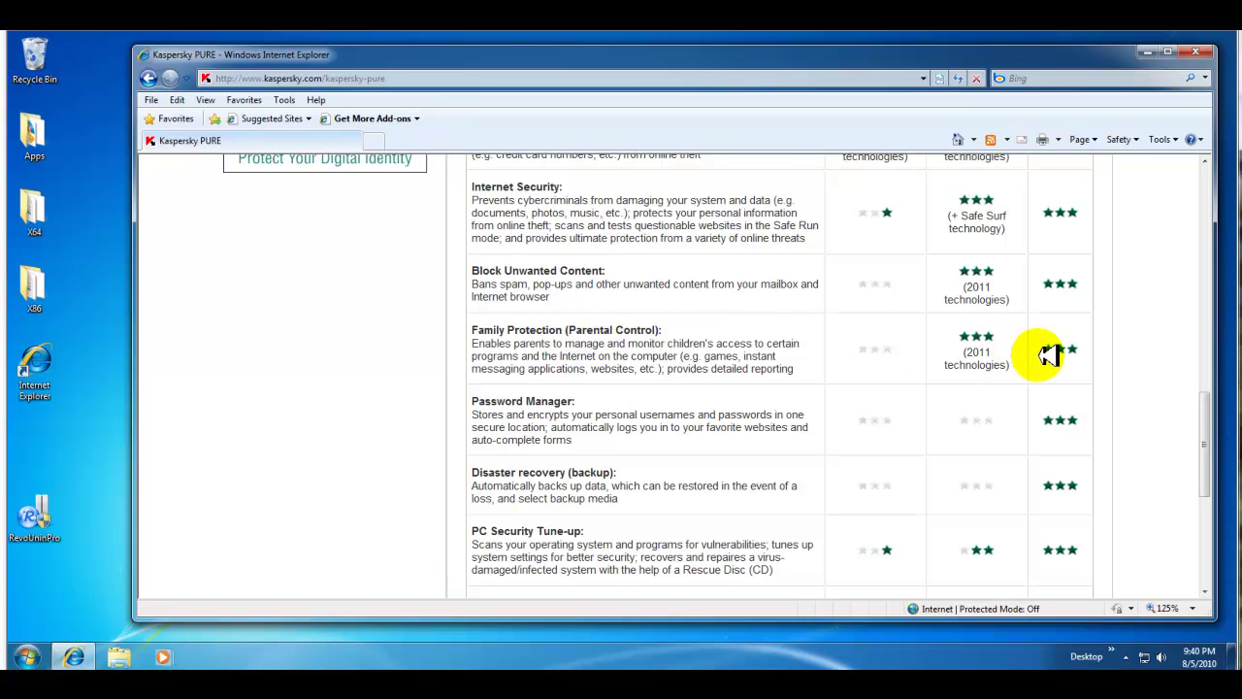
scroll(1048, 356, "down", 2)
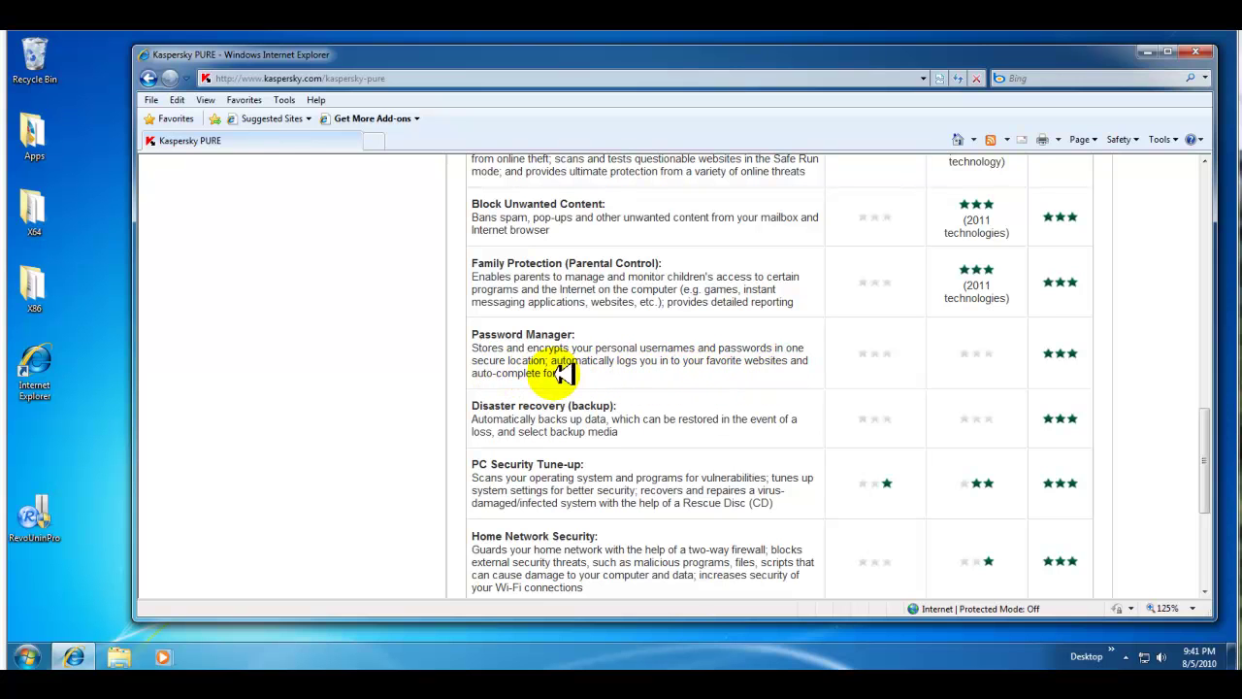
scroll(762, 355, "down", 2)
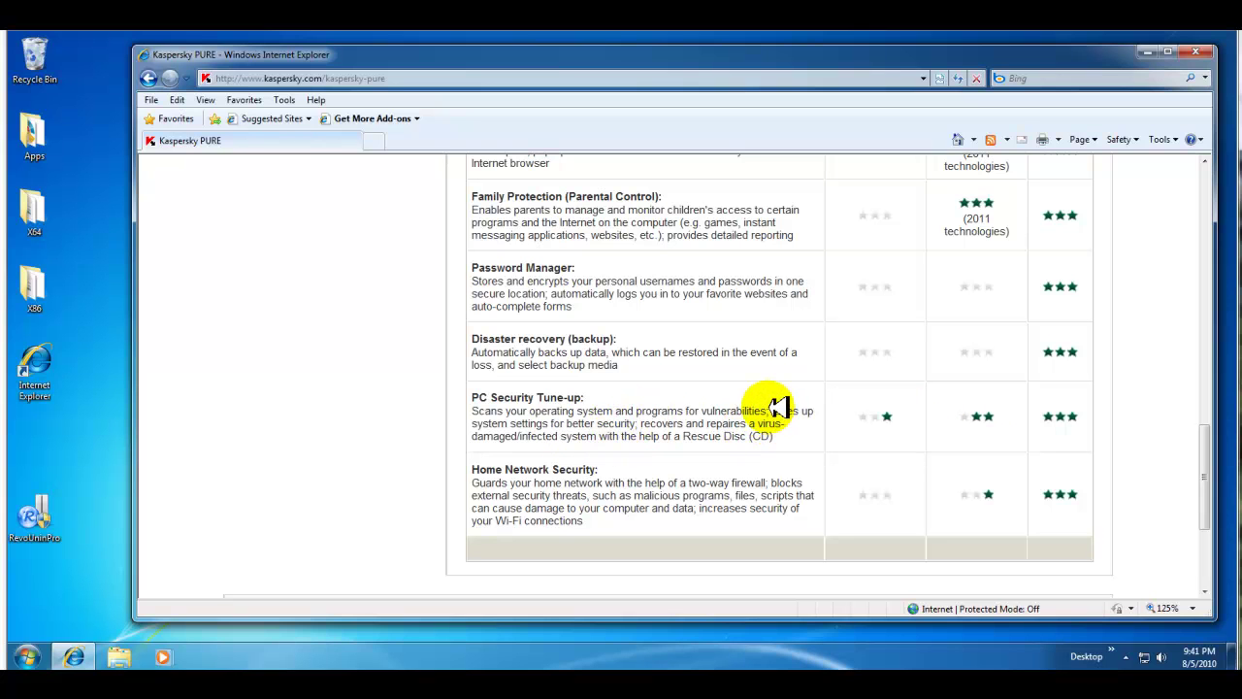
scroll(776, 407, "down", 1)
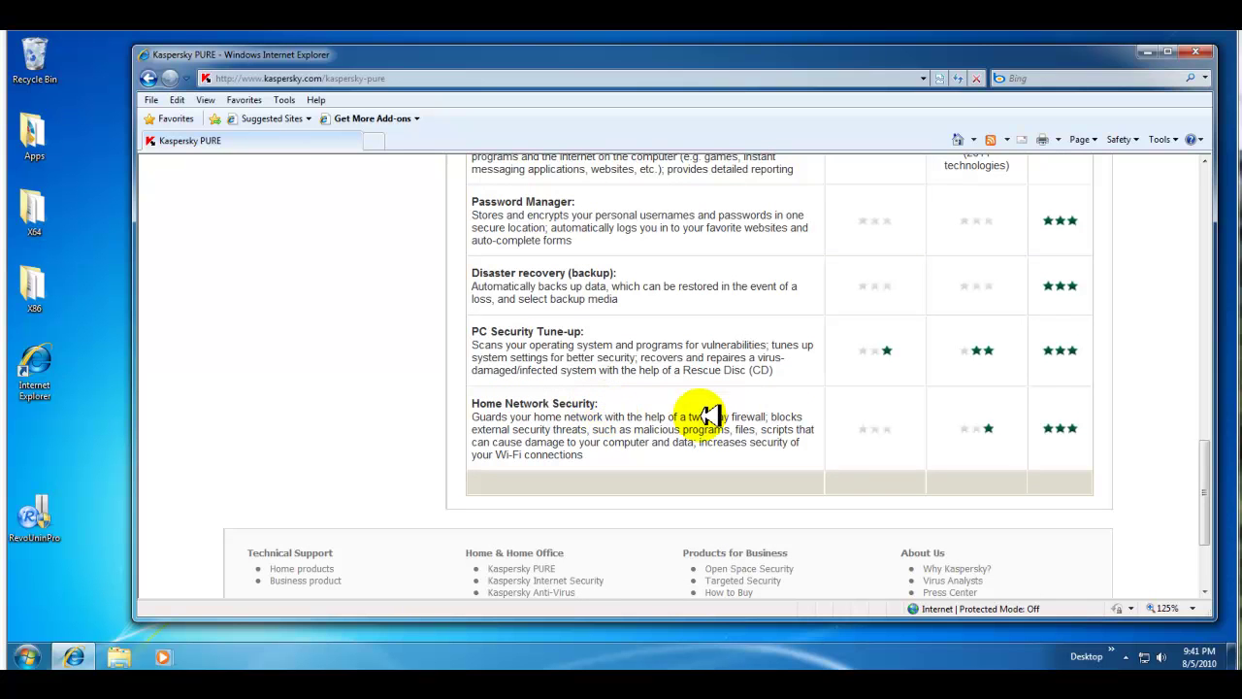
scroll(708, 415, "up", 8)
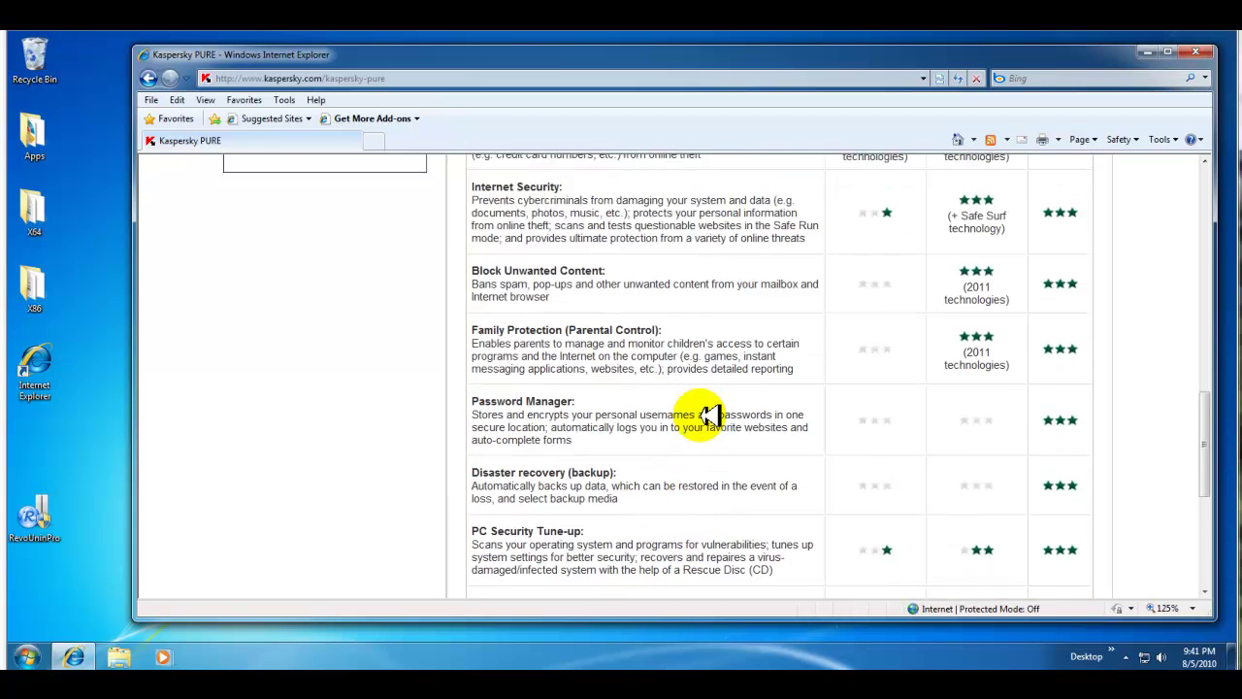
scroll(708, 416, "up", 8)
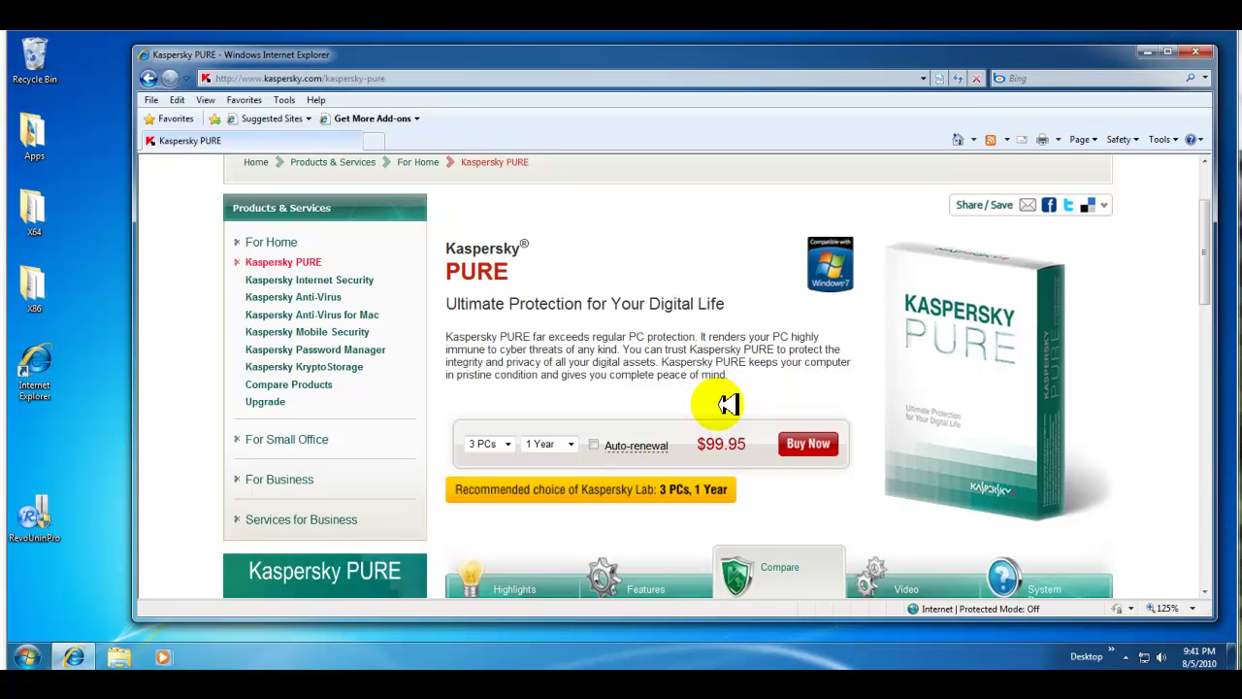
Open the Highlights section of the Kaspersky PURE page and examine its benefit list and the program screenshot
scroll(728, 398, "down", 3)
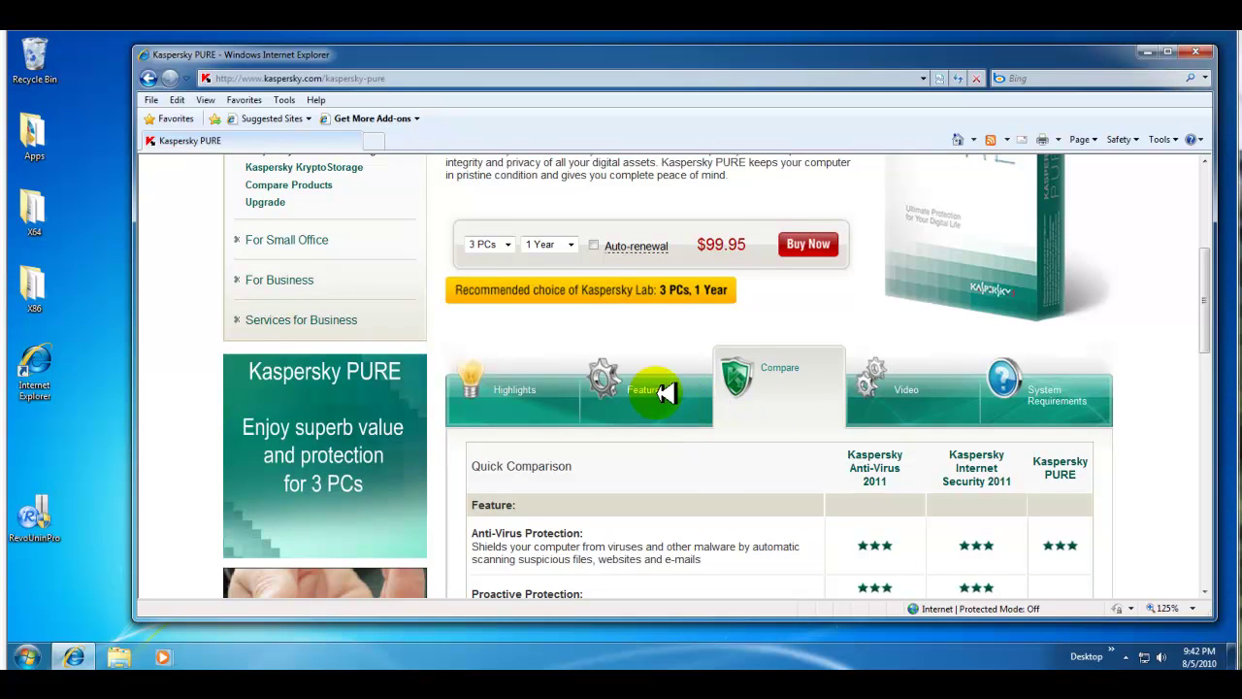
scroll(715, 372, "down", 1)
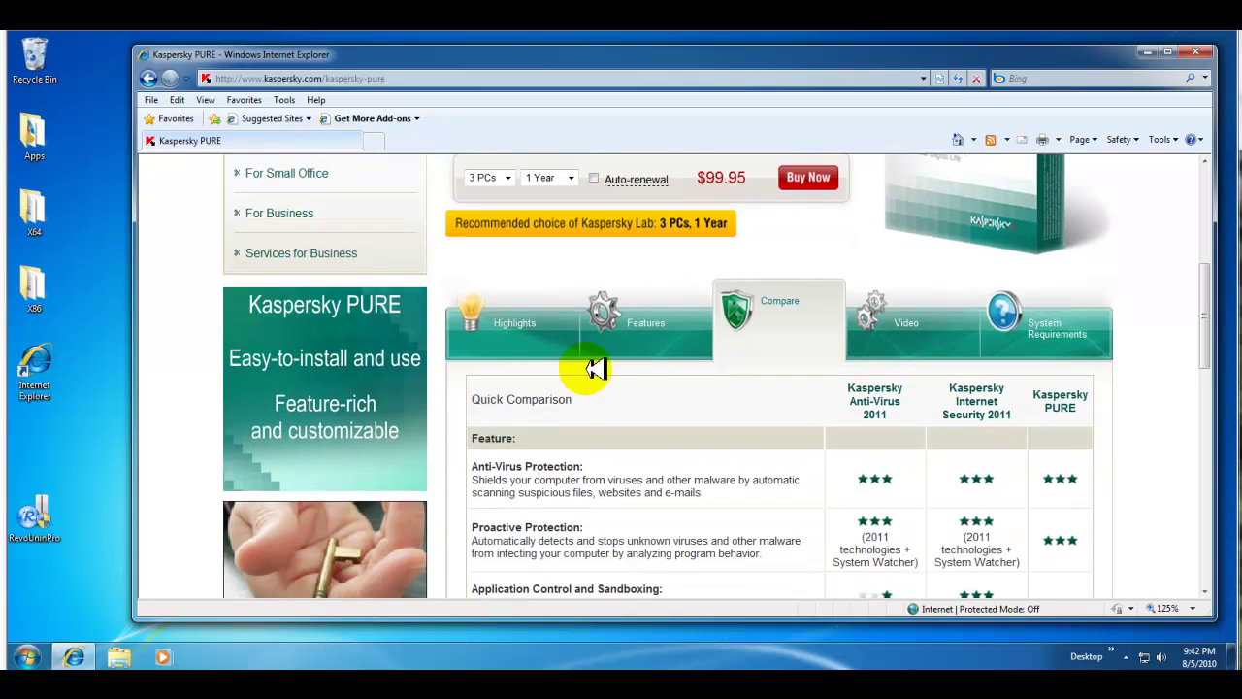
left_click(513, 322)
scroll(797, 336, "down", 3)
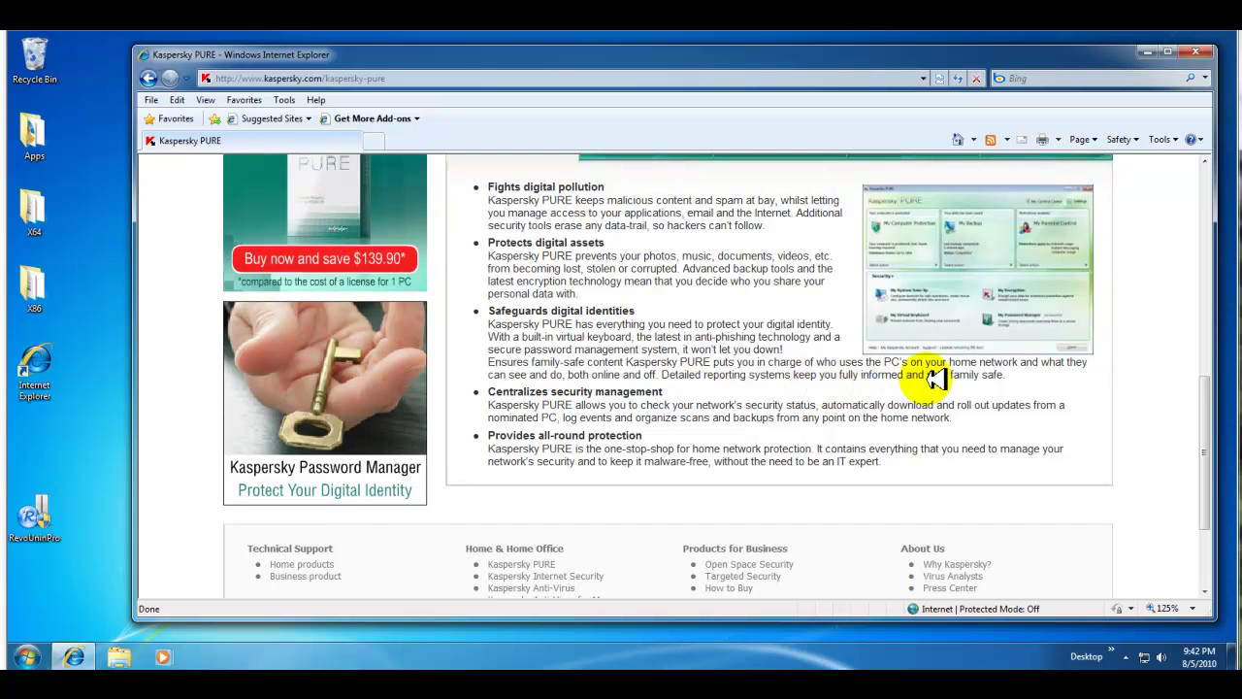
scroll(895, 359, "up", 1)
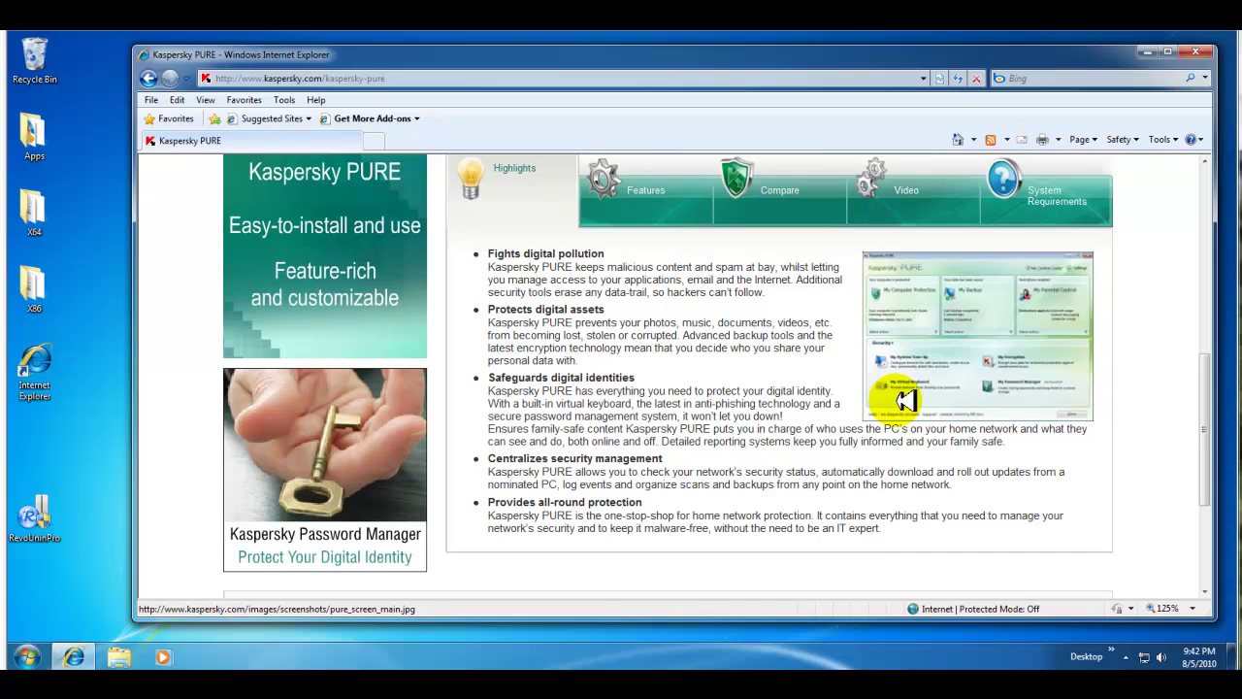
scroll(912, 378, "up", 1)
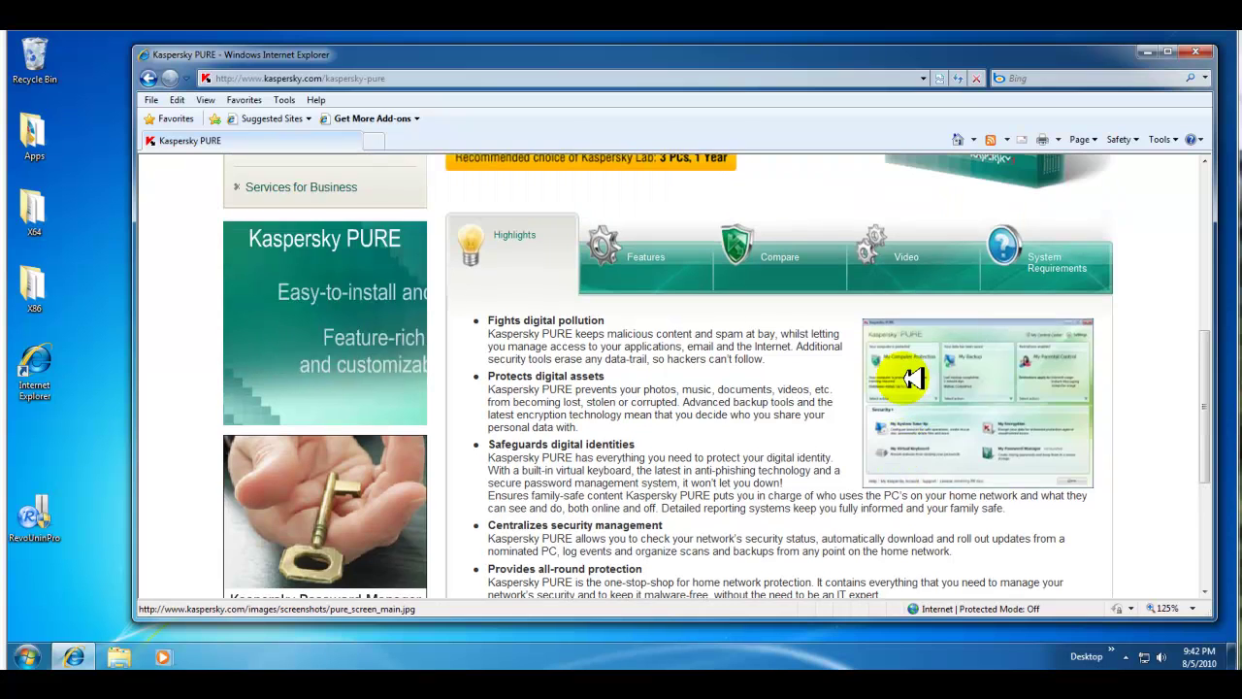
scroll(912, 378, "up", 1)
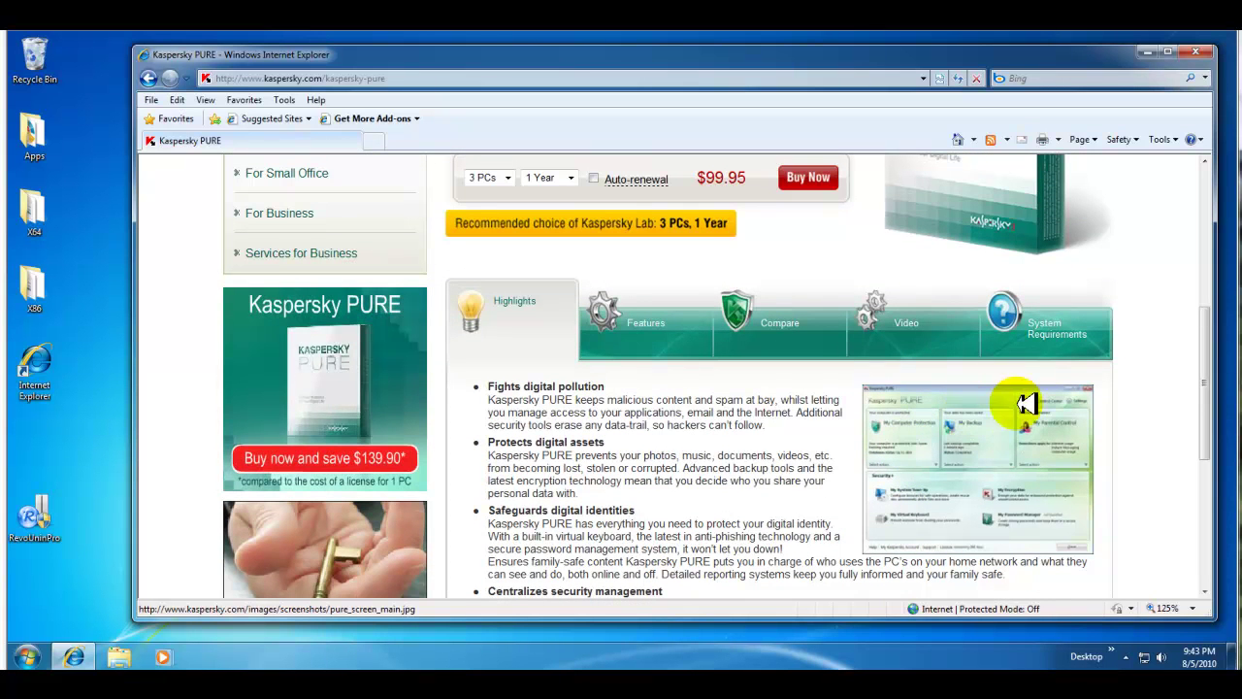
scroll(1167, 362, "down", 1)
scroll(1167, 362, "up", 2)
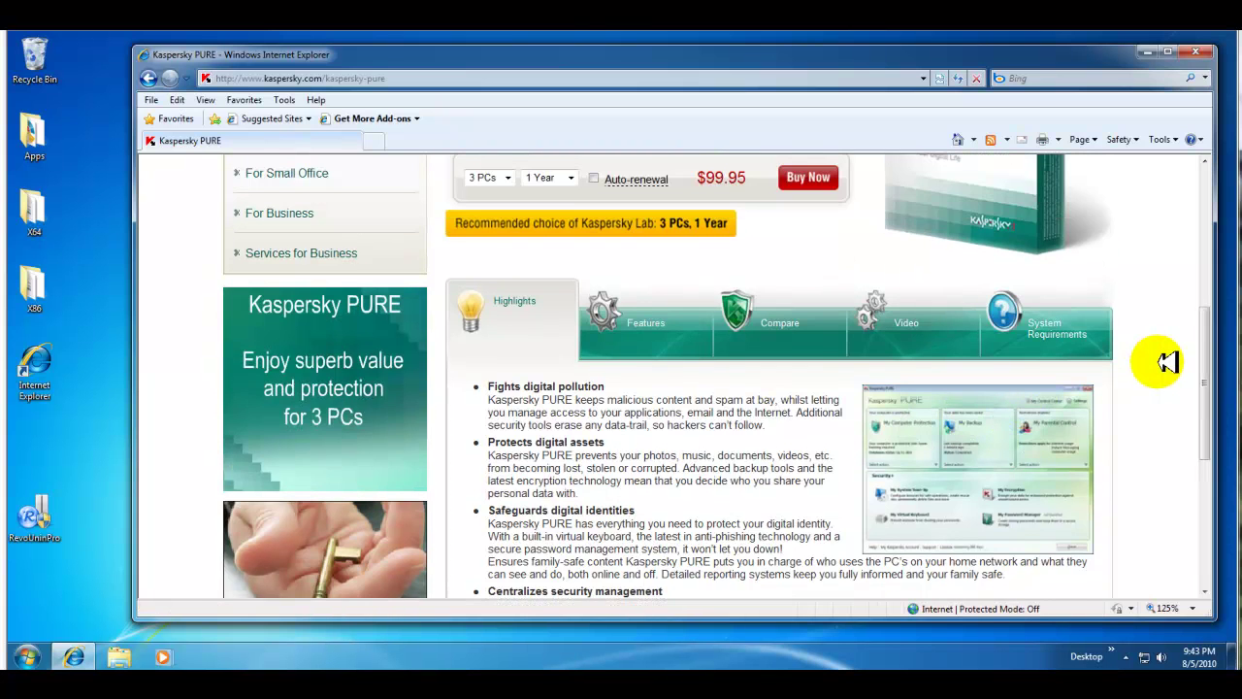
Look back over the Kaspersky PURE product overview and purchase options, and minimize the browser window
scroll(1168, 362, "up", 2)
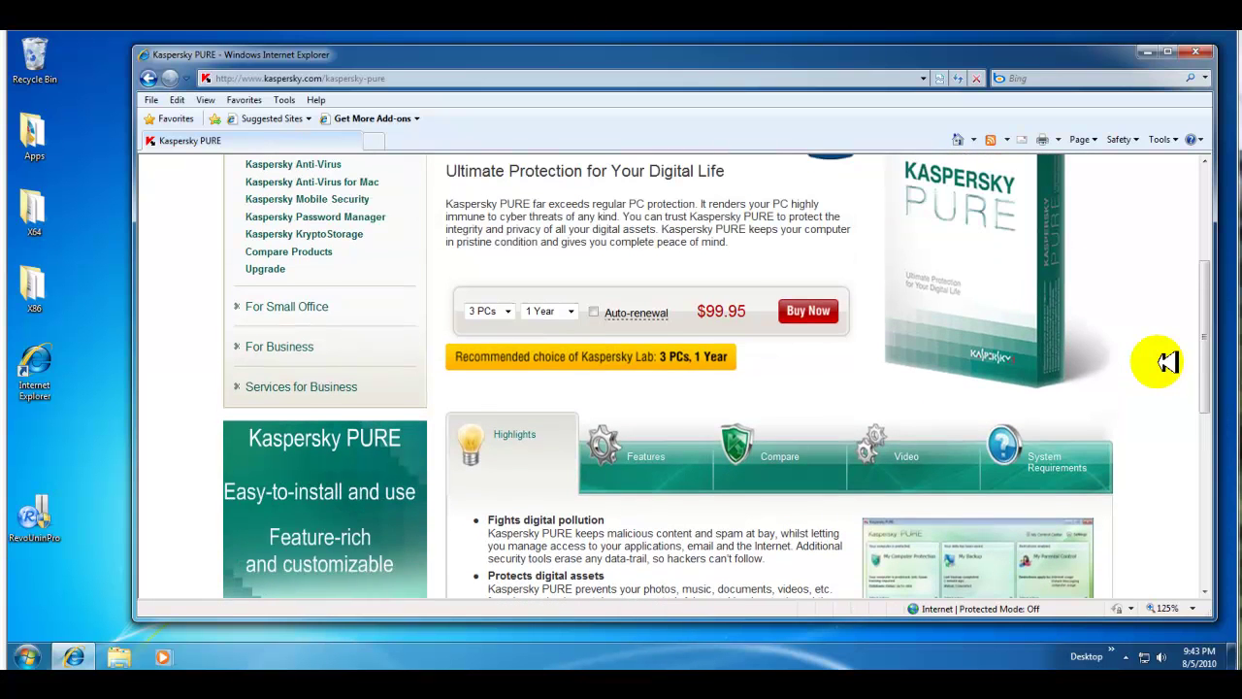
scroll(1168, 362, "down", 1)
scroll(1167, 362, "up", 1)
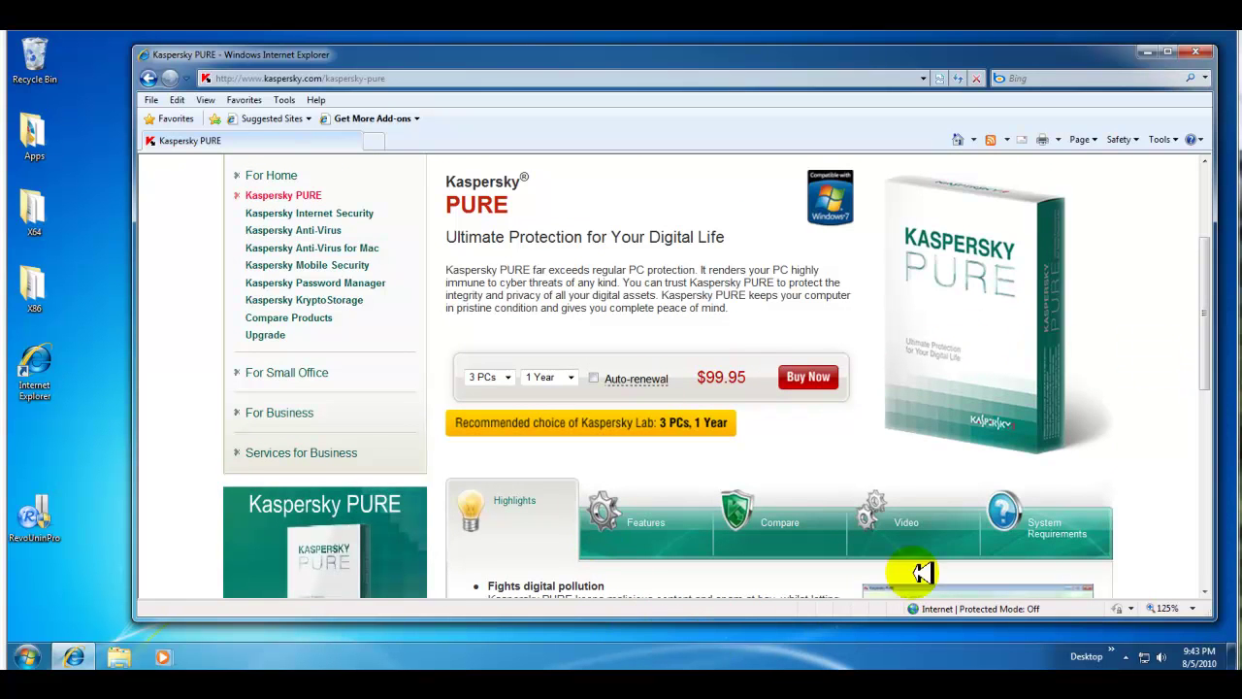
left_click(1141, 50)
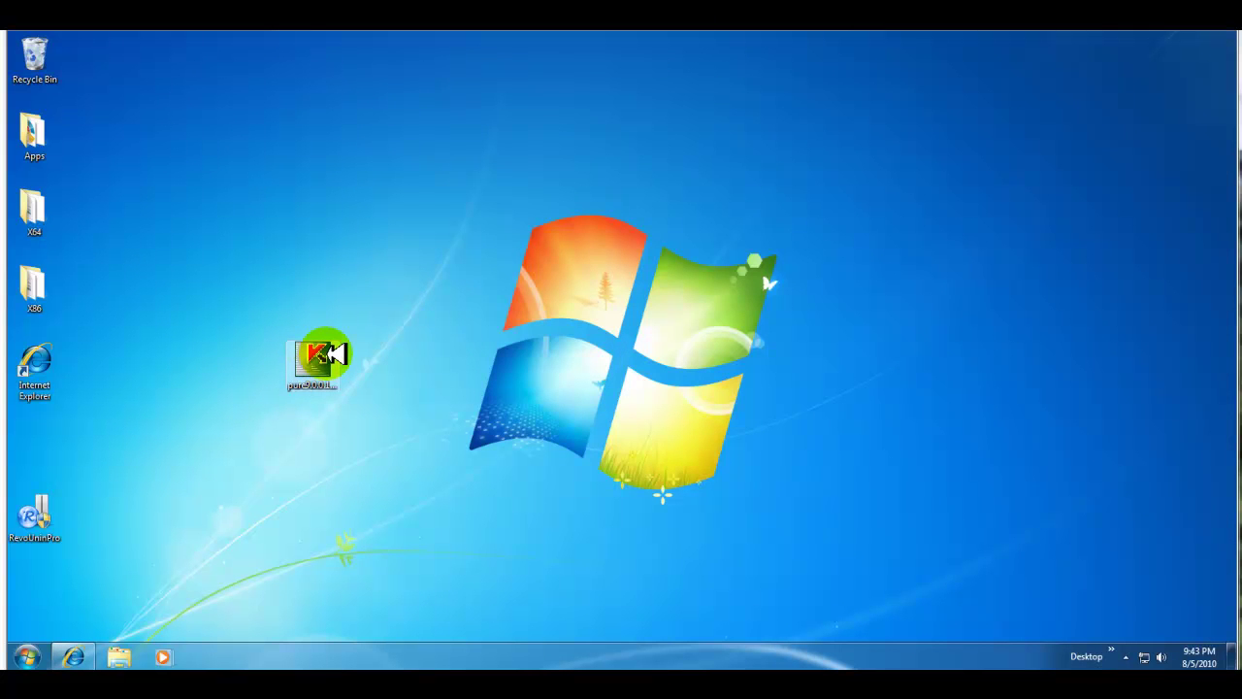
Check the general file properties of the pure9.0.0.192en installer on the desktop and run it as administrator
right_click(330, 354)
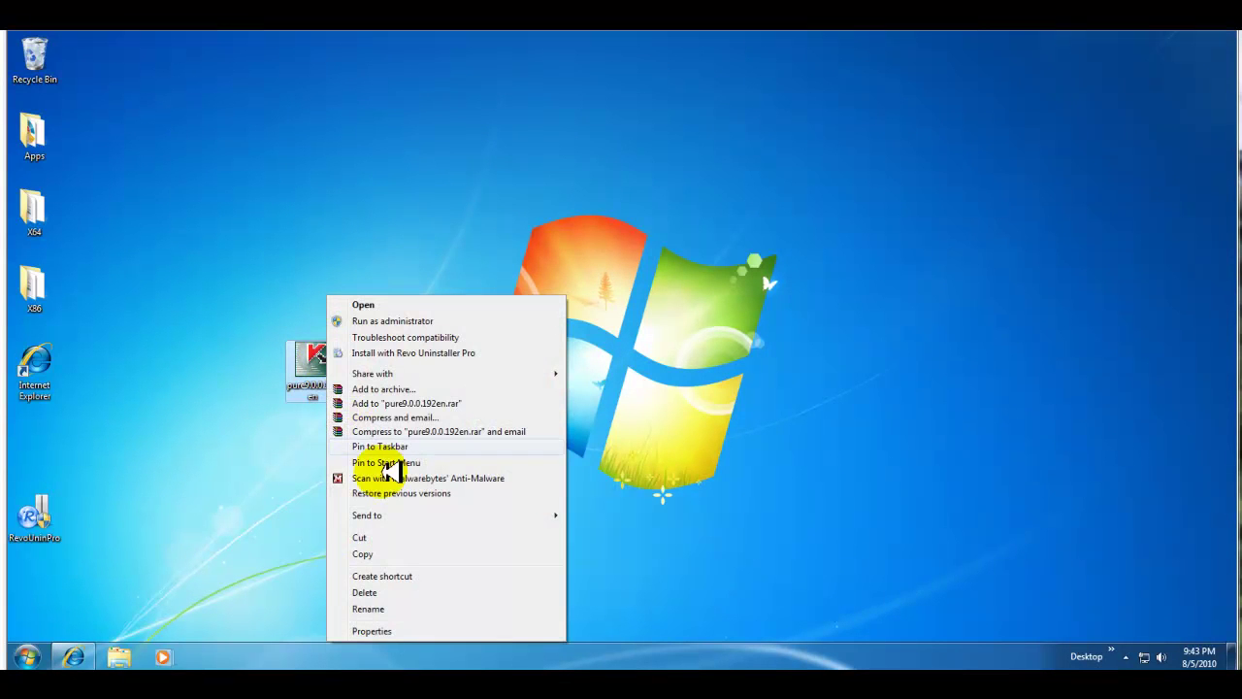
left_click(469, 628)
left_click(339, 334)
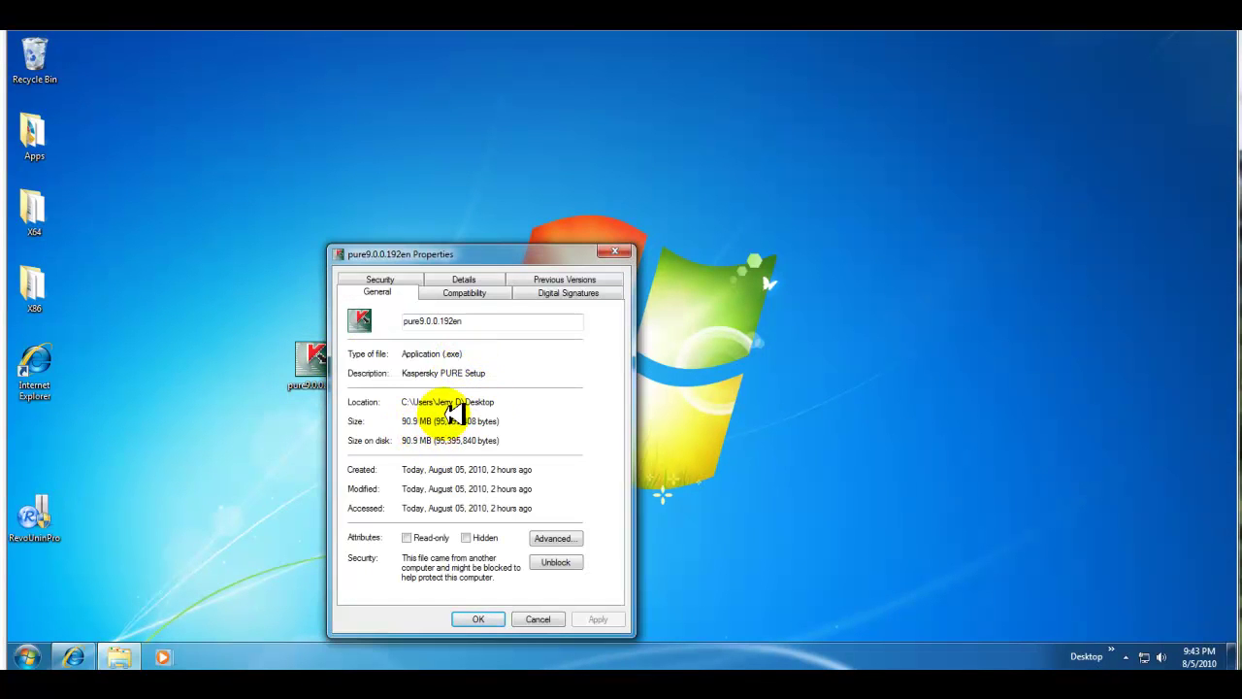
left_click(479, 619)
right_click(320, 369)
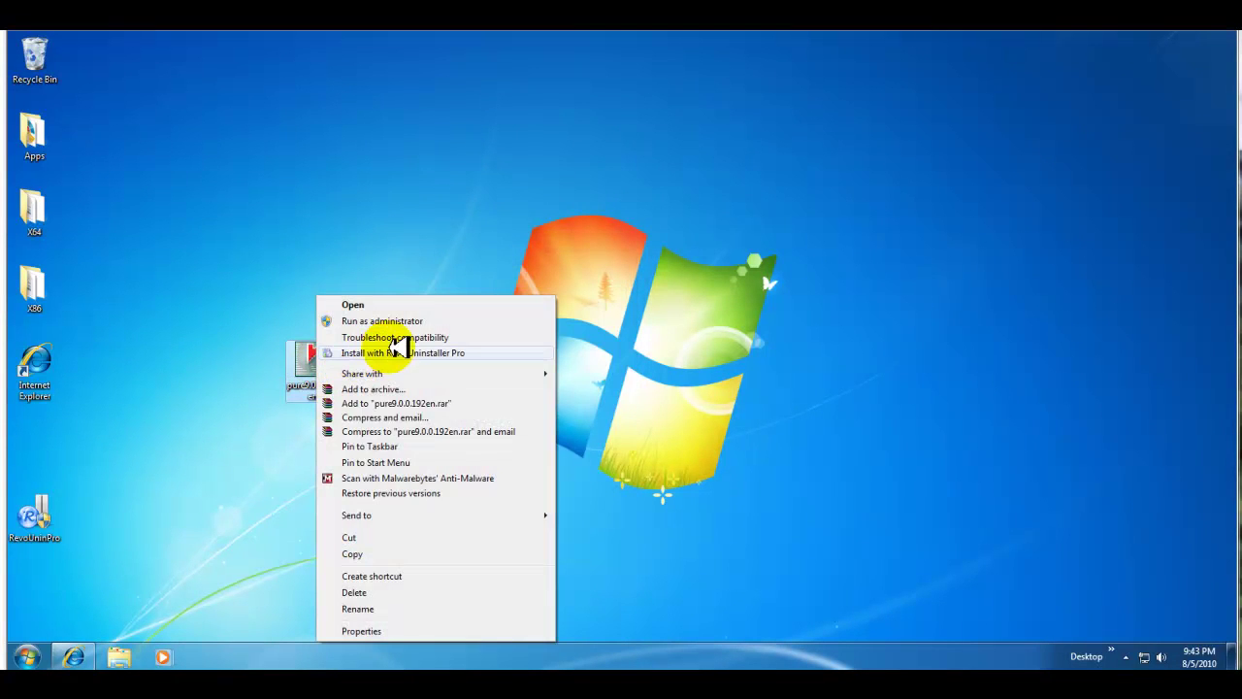
left_click(418, 321)
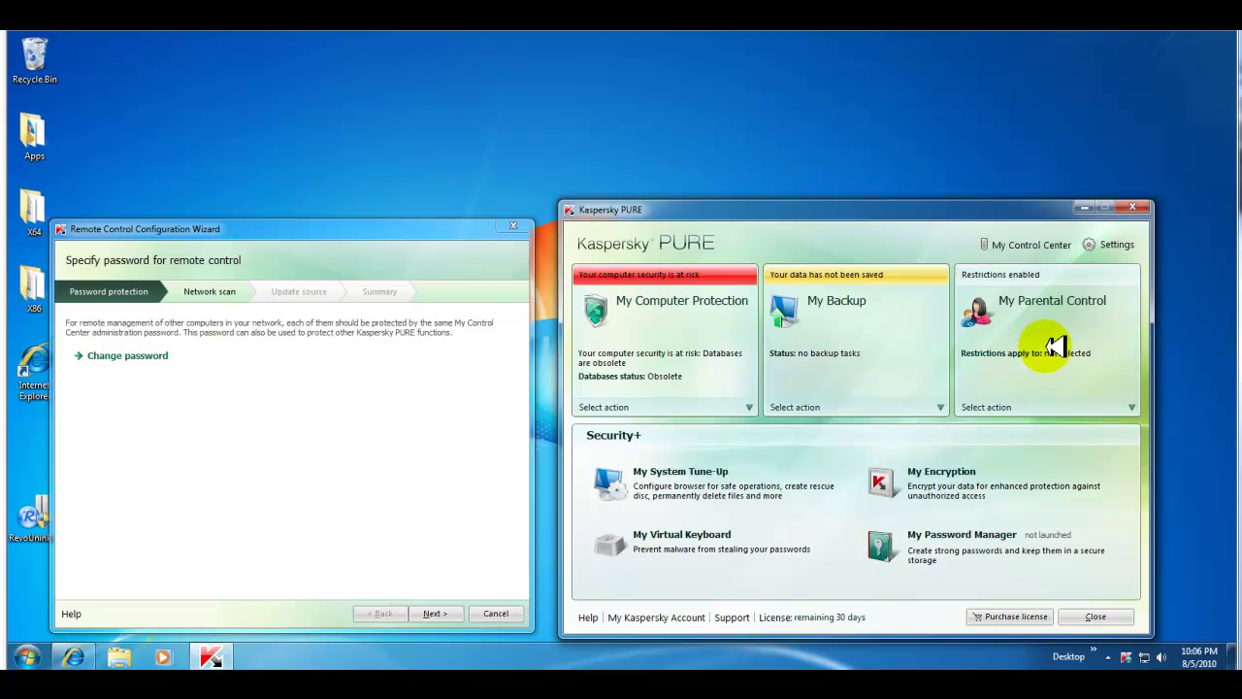
Move the Remote Control Configuration Wizard clear of the desktop icons and advance from Password protection to Network scan
left_click(313, 234)
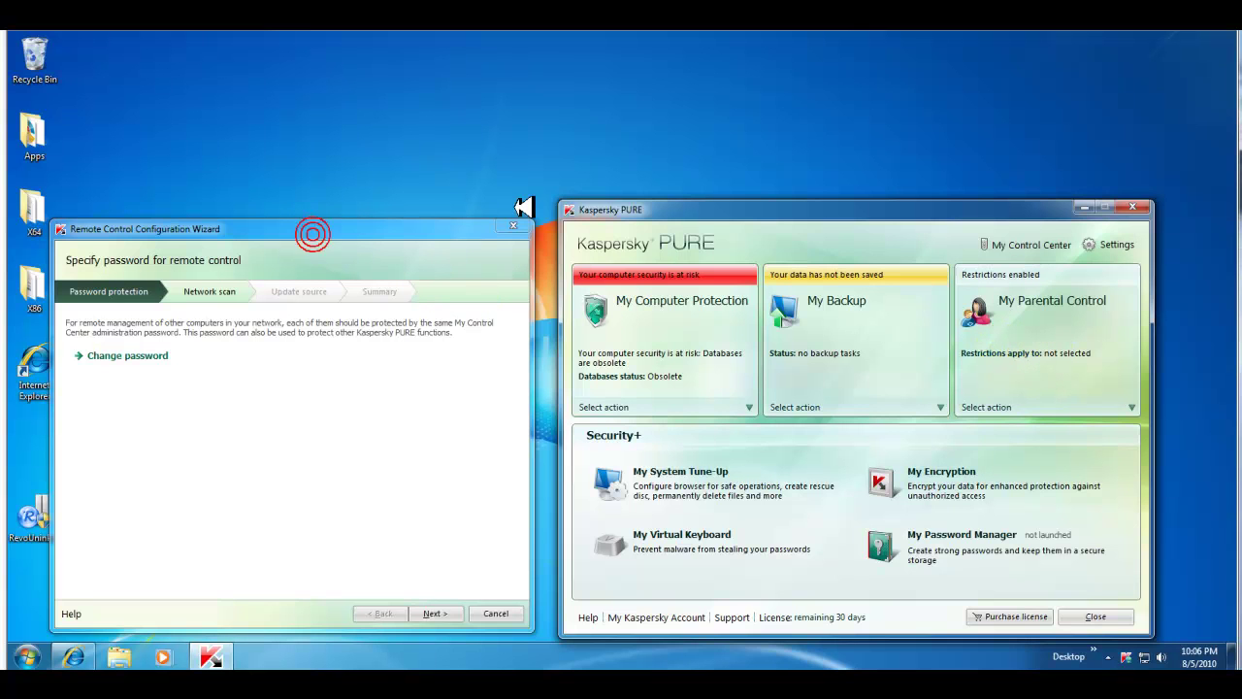
left_click_drag(363, 224, 367, 228)
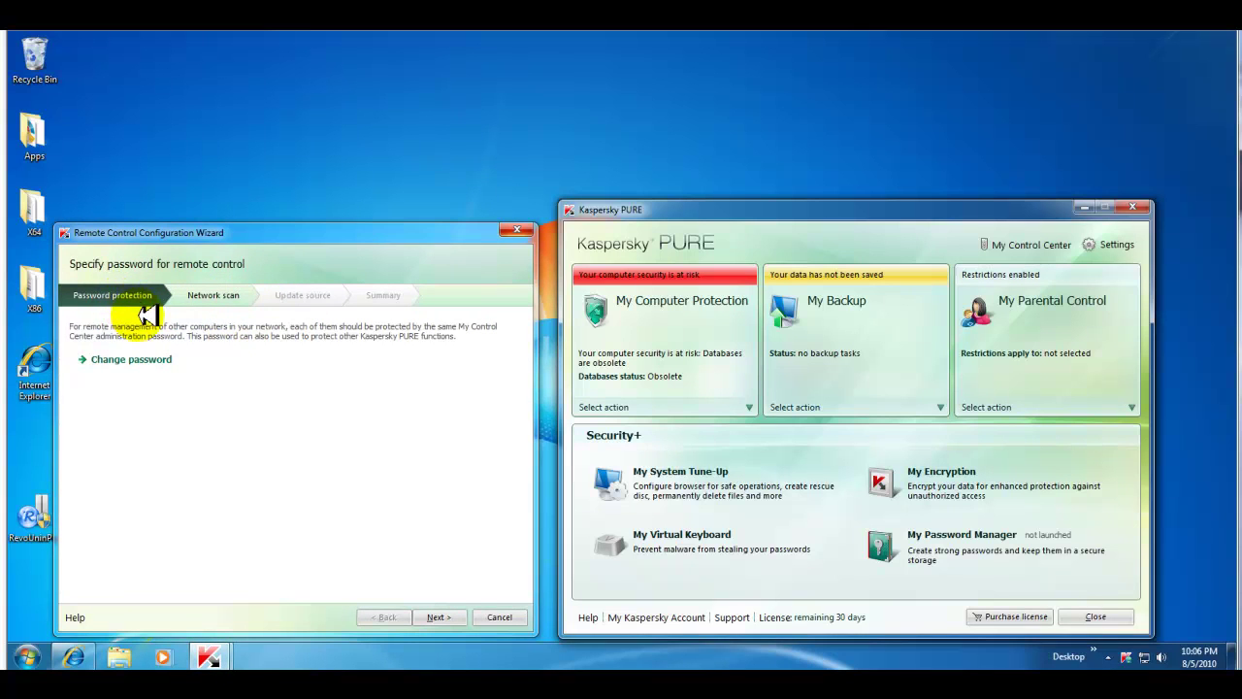
left_click(437, 617)
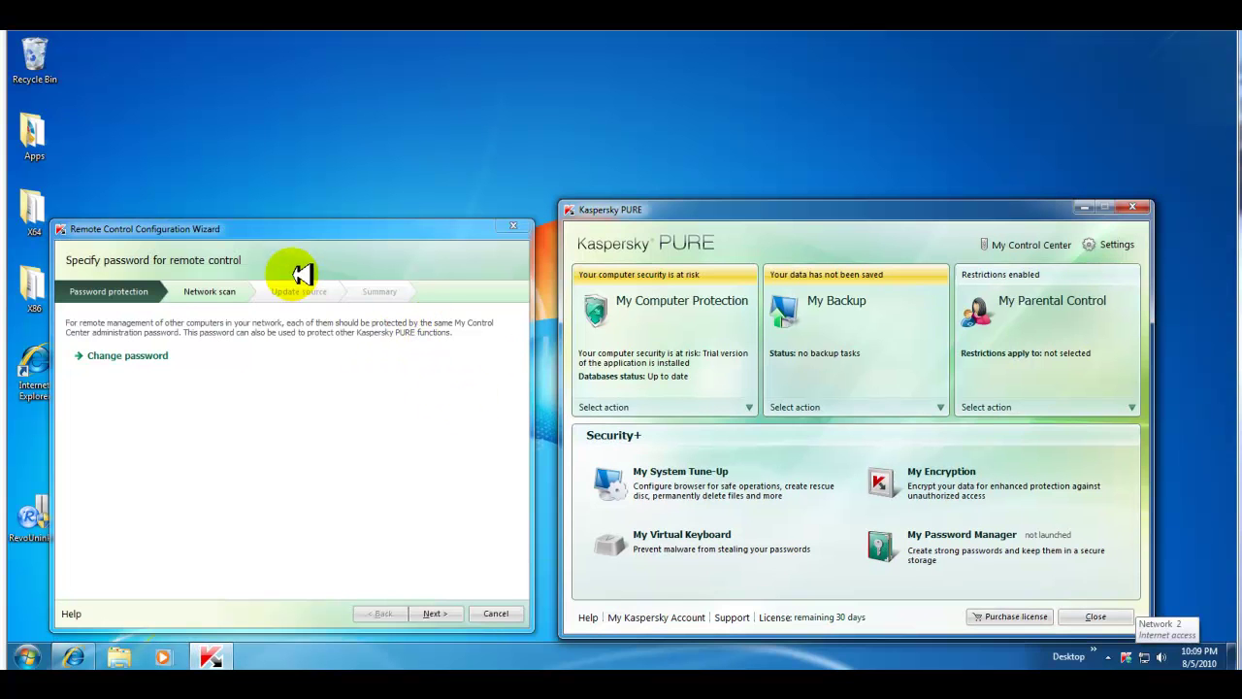
left_click(316, 231)
mouse_move(338, 218)
left_mouse_down()
mouse_move(321, 222)
mouse_move(337, 216)
left_mouse_up()
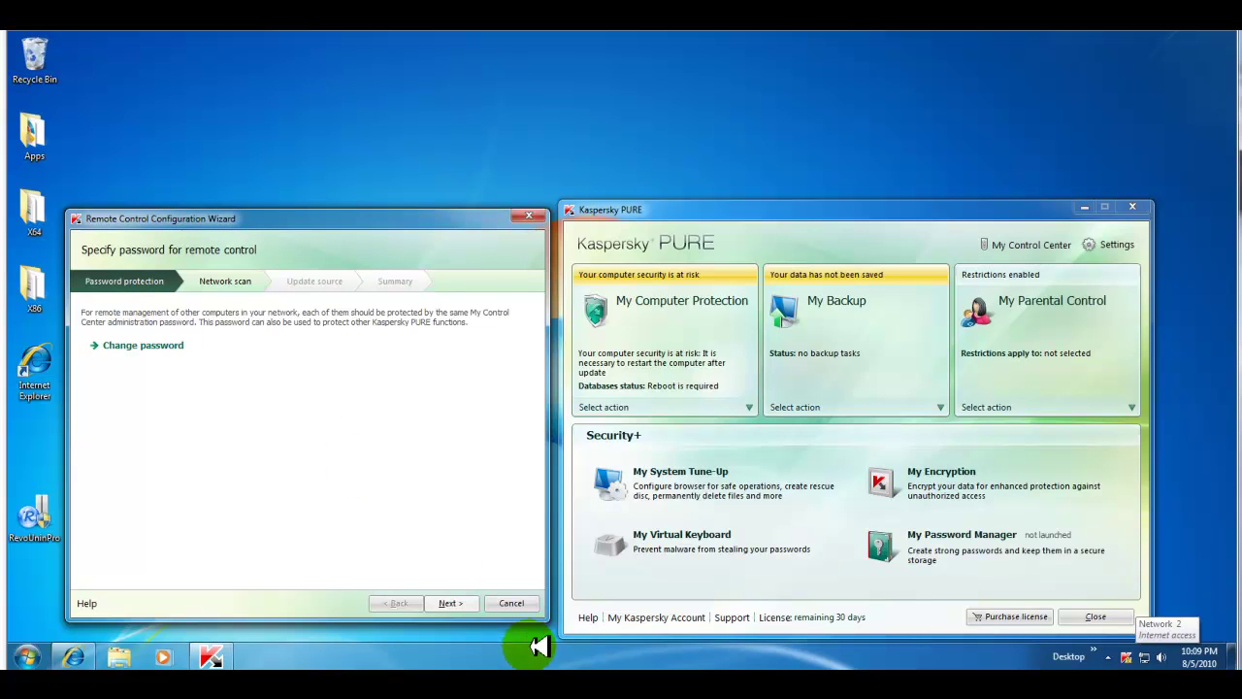
left_click(448, 603)
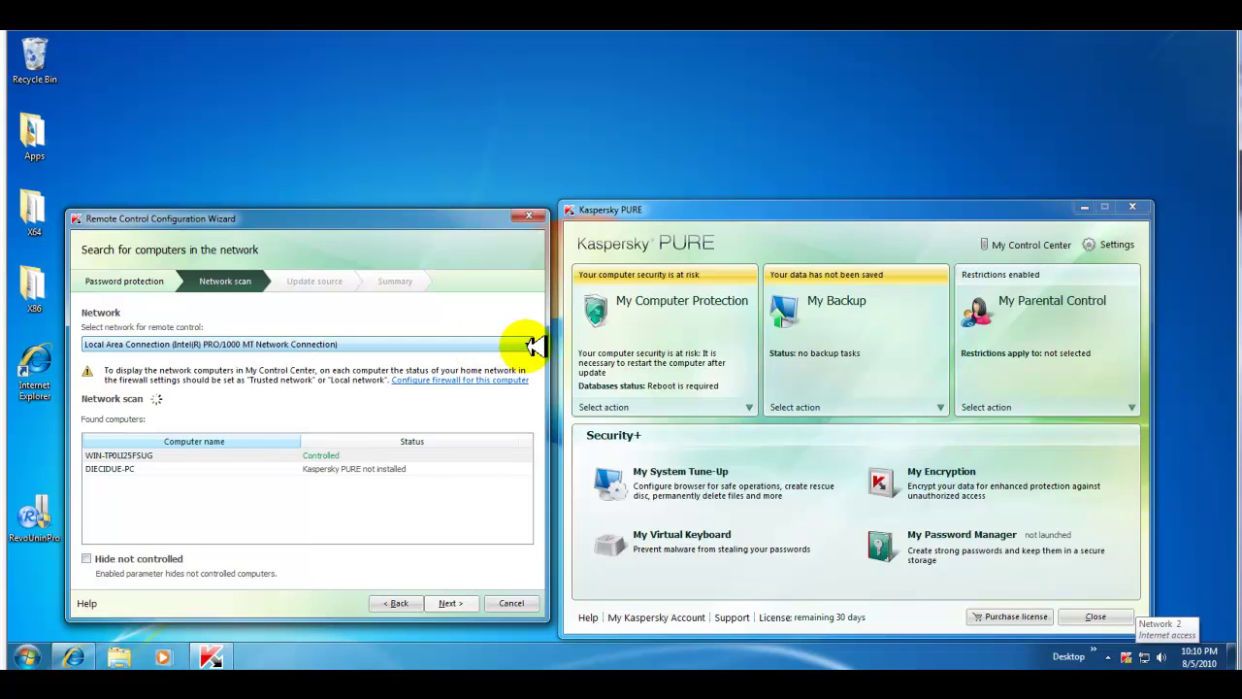
Check the networks offered for remote control, keep the Local Area Connection adapter, and continue to Update source
left_click(525, 345)
left_click(525, 345)
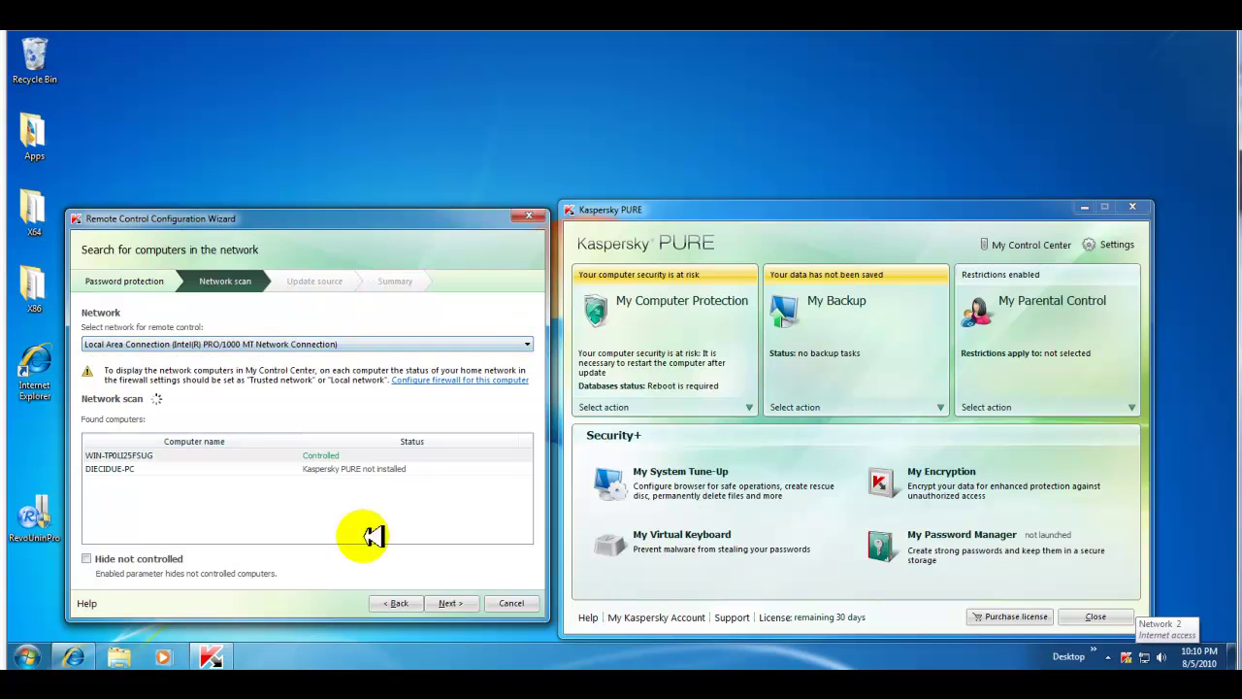
left_click(449, 602)
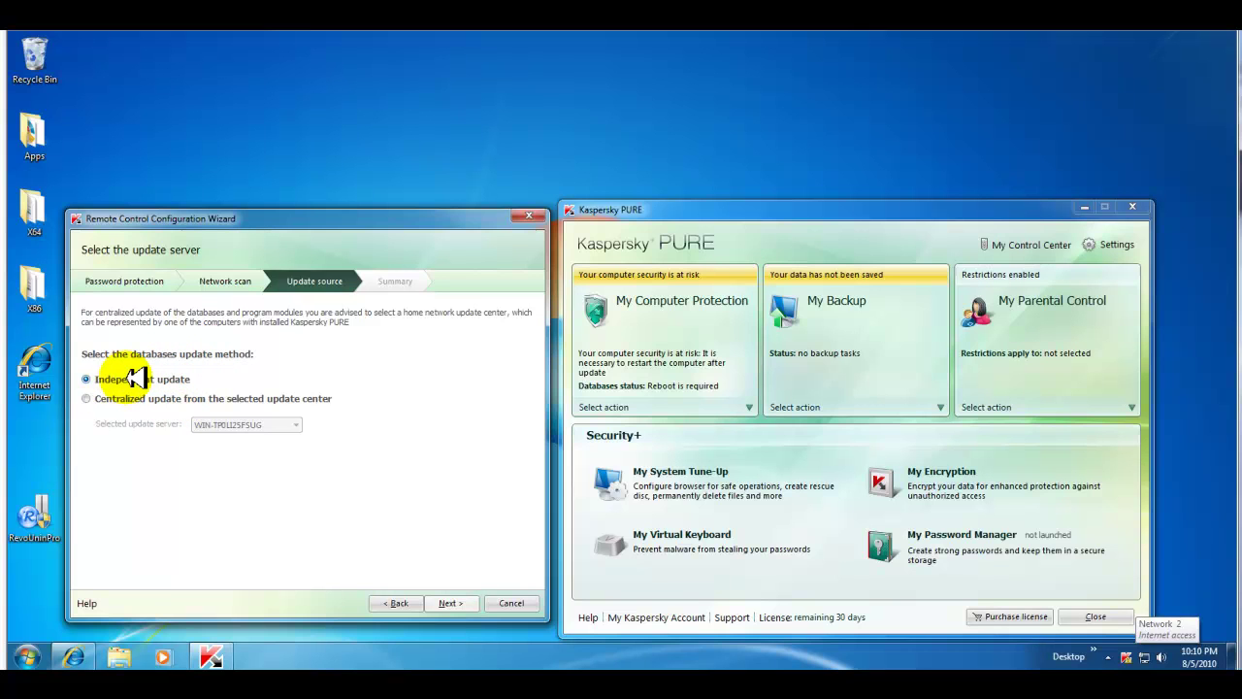
Try the centralized update option, select Independent update as the databases update method, and finish the Remote Control Configuration Wizard
left_click(184, 399)
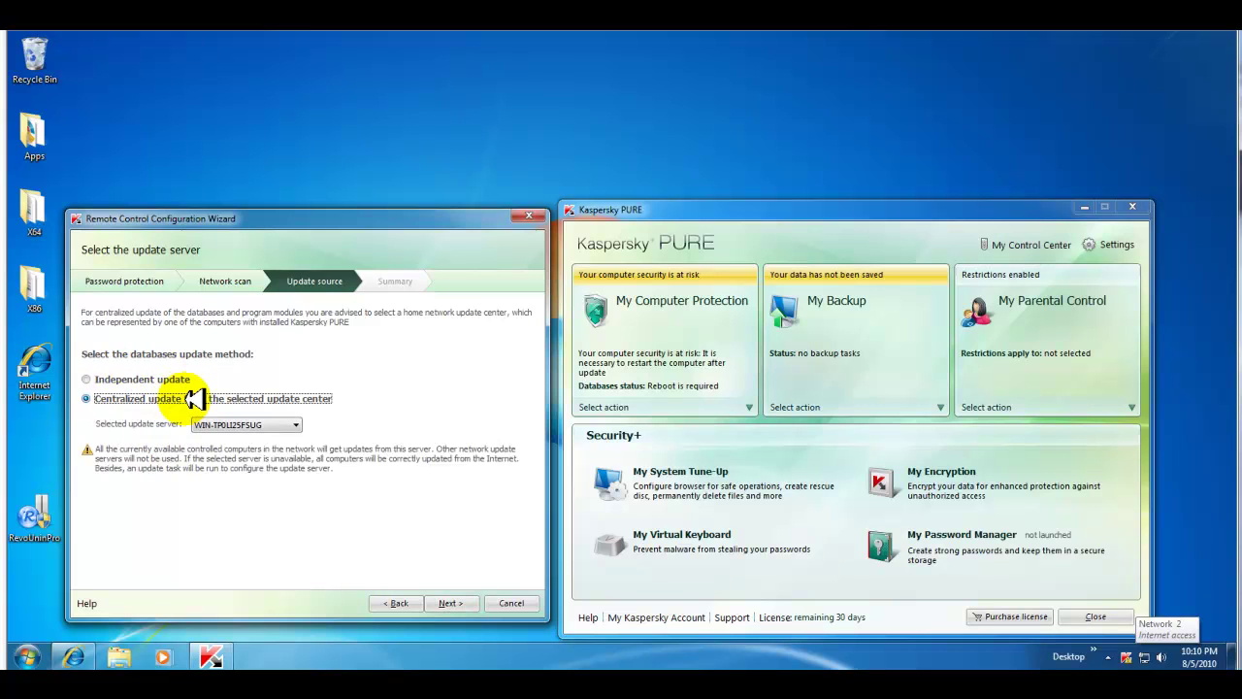
left_click(139, 377)
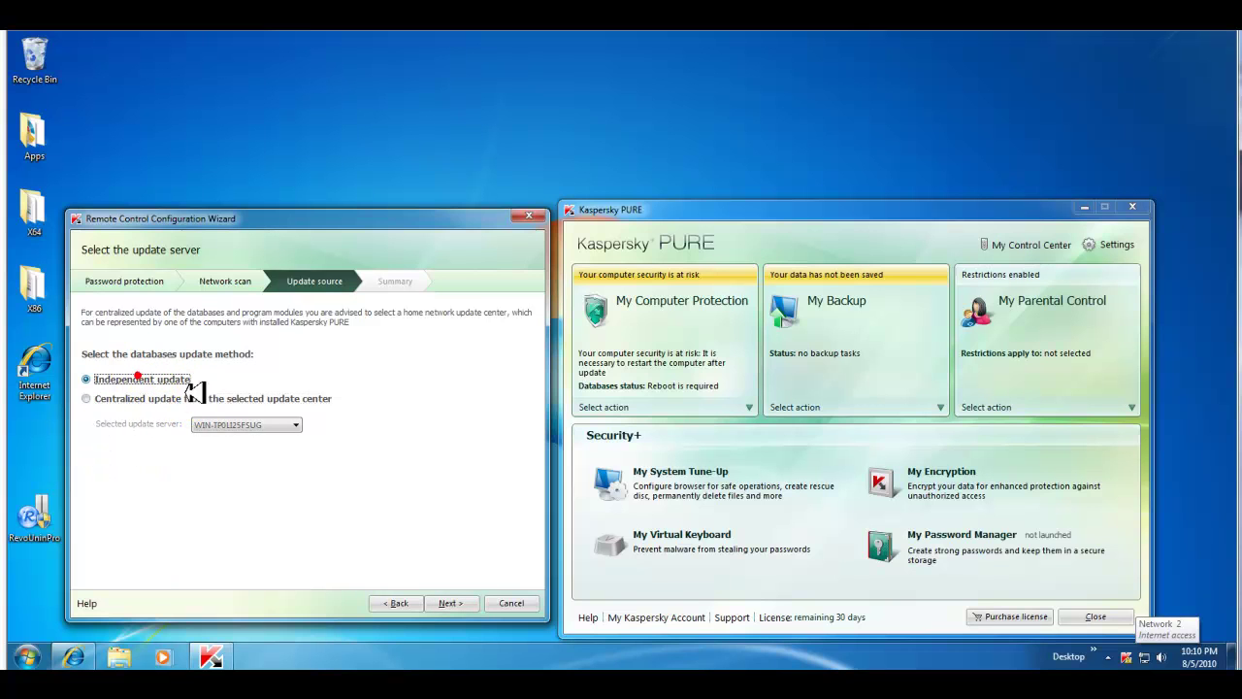
left_click(448, 603)
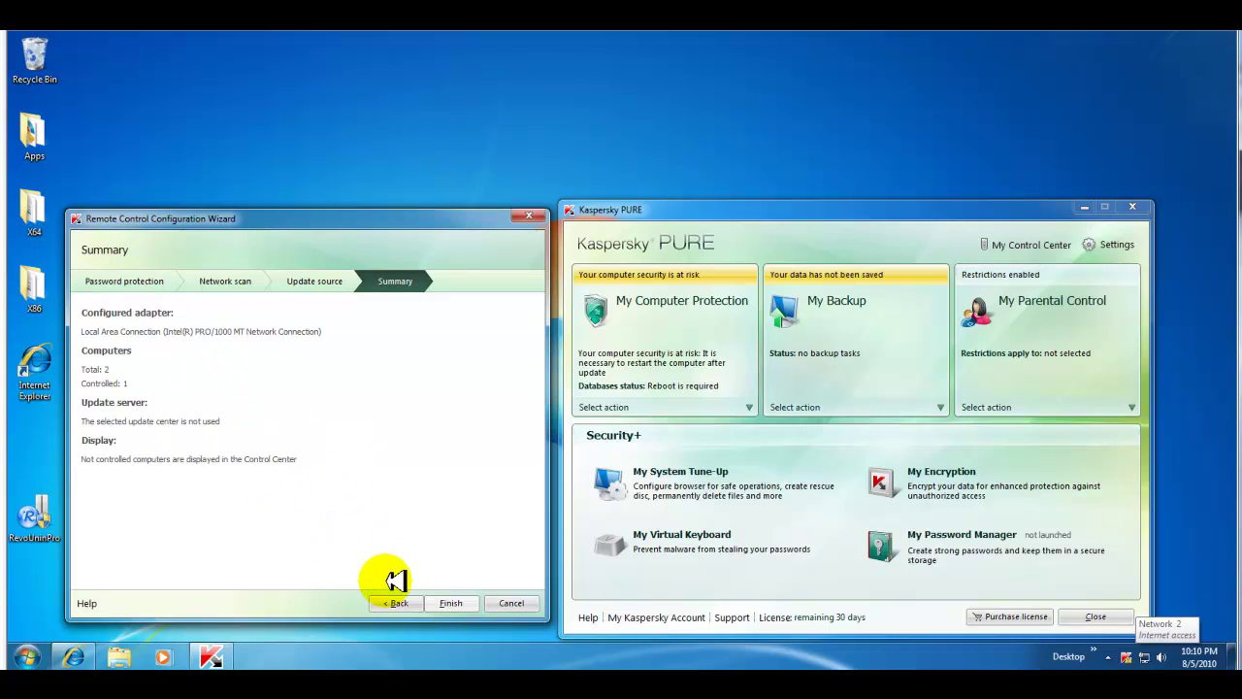
left_click(458, 603)
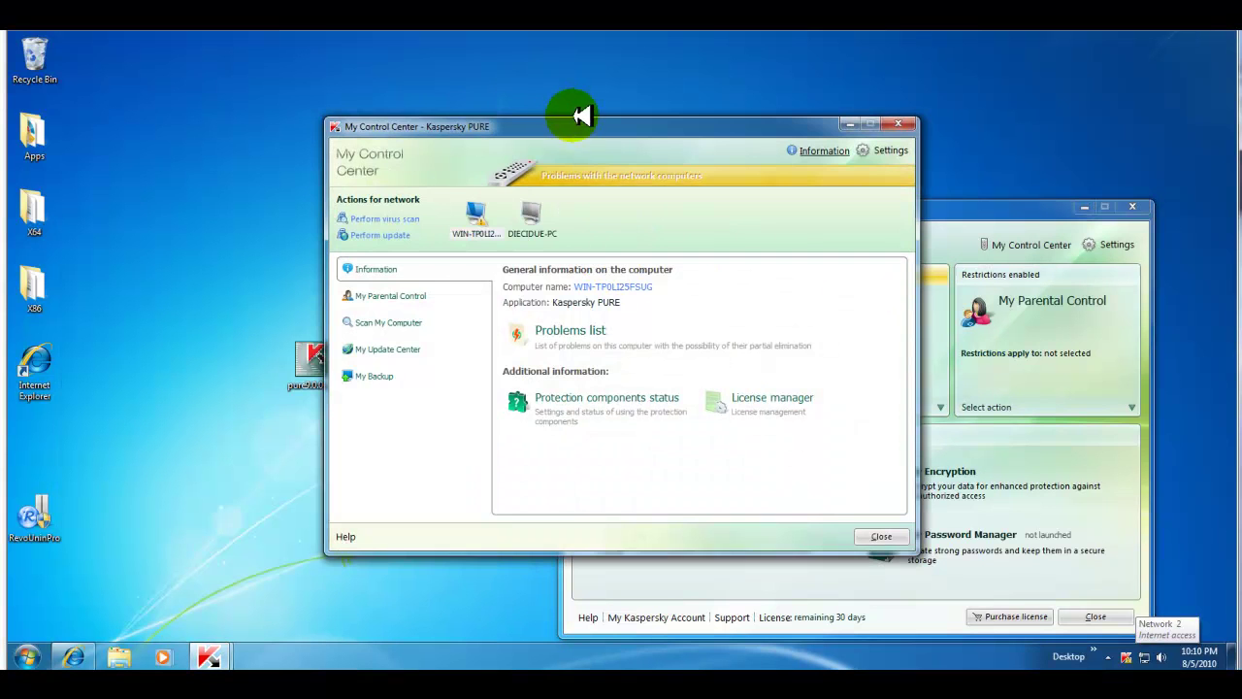
Review the Information, My Parental Control, Scan My Computer, My Update Center and My Backup sections of My Control Center, and close it
left_click_drag(609, 122, 421, 156)
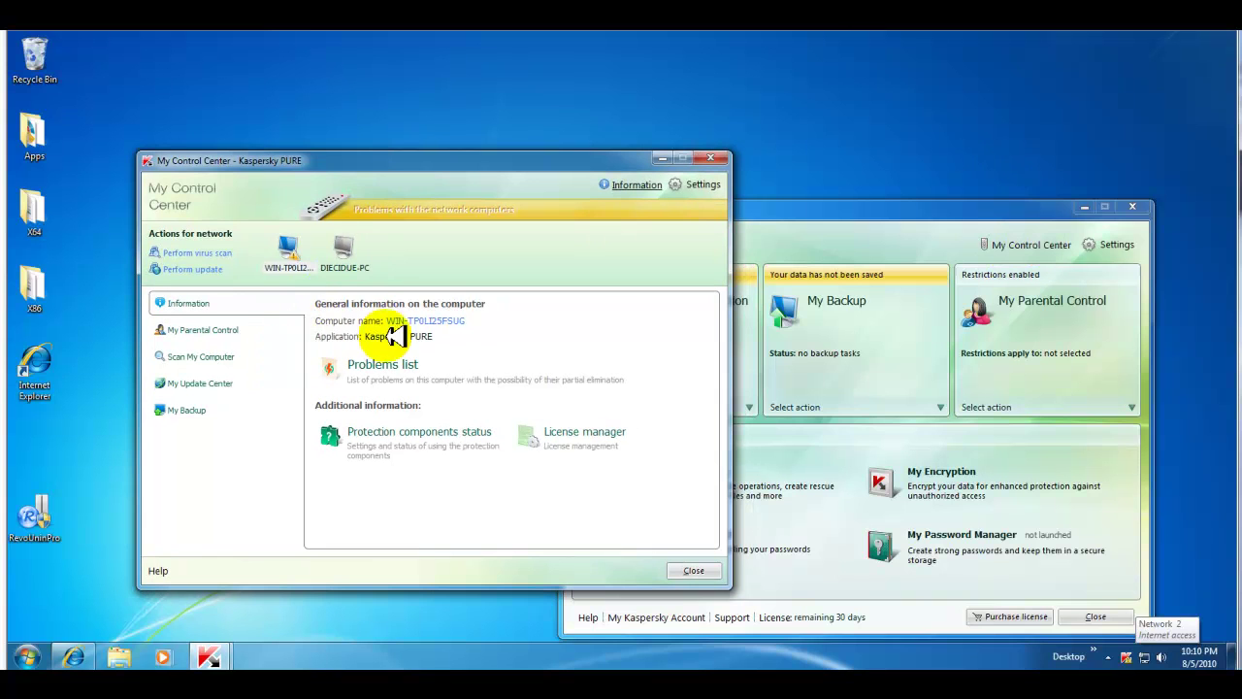
left_click(208, 331)
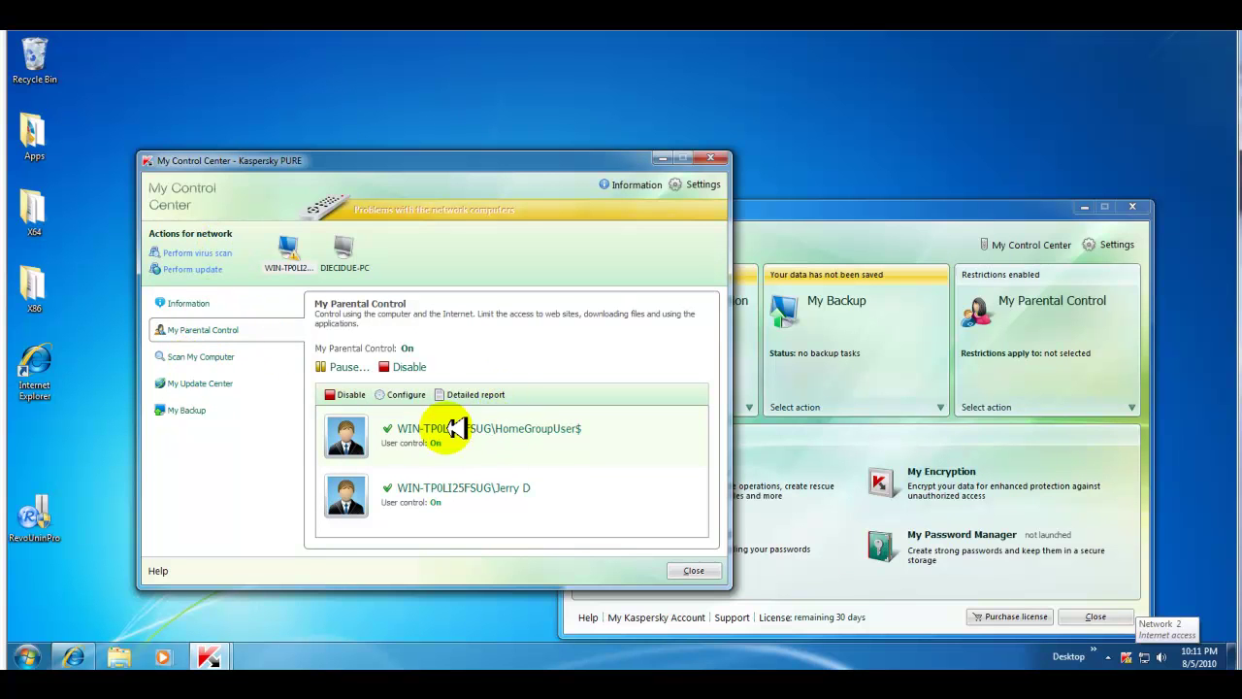
left_click(223, 356)
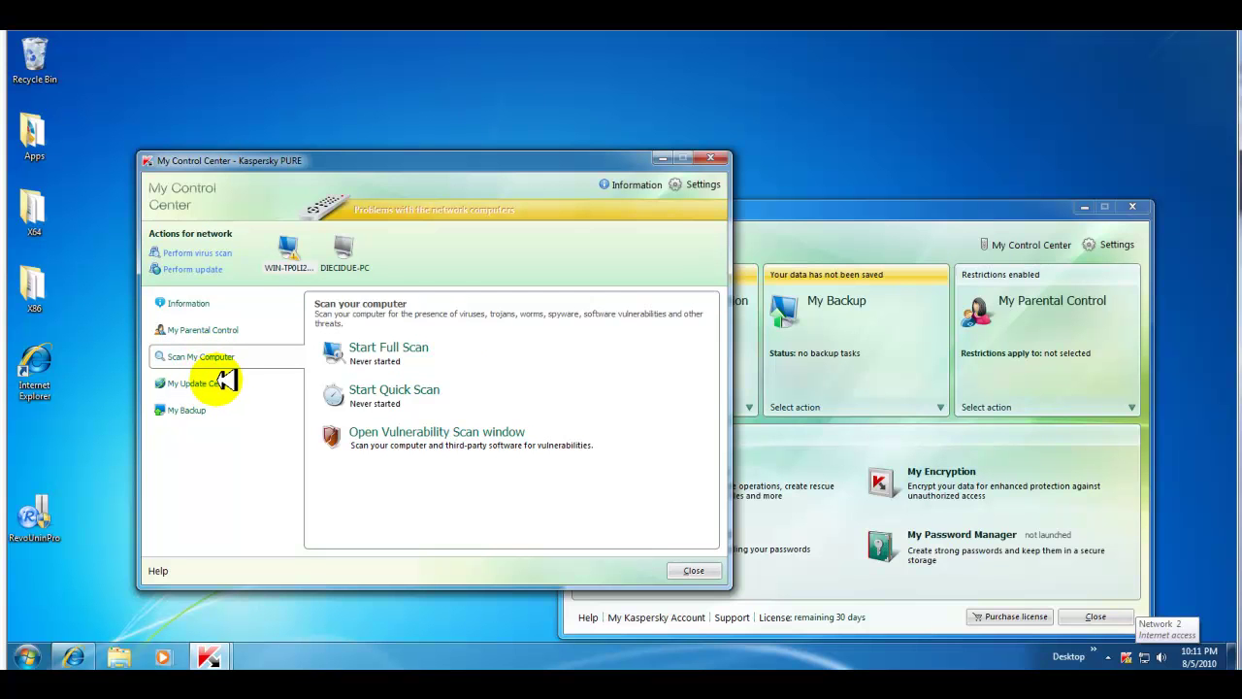
left_click(224, 382)
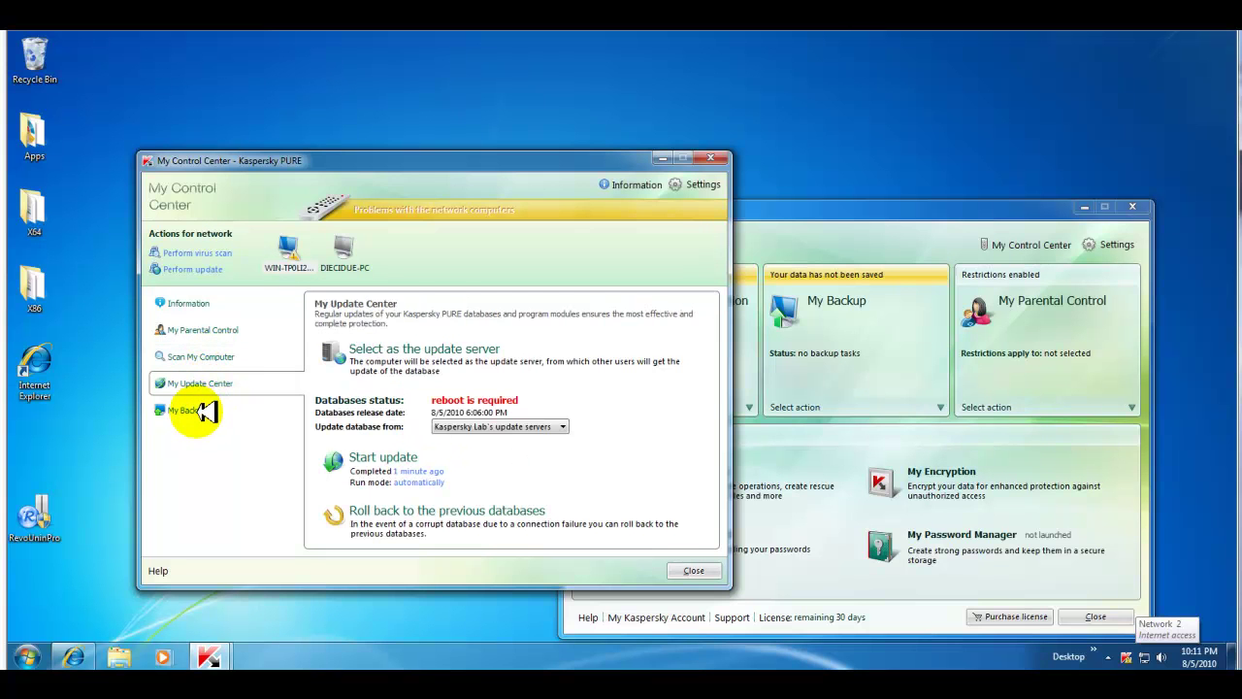
left_click(207, 411)
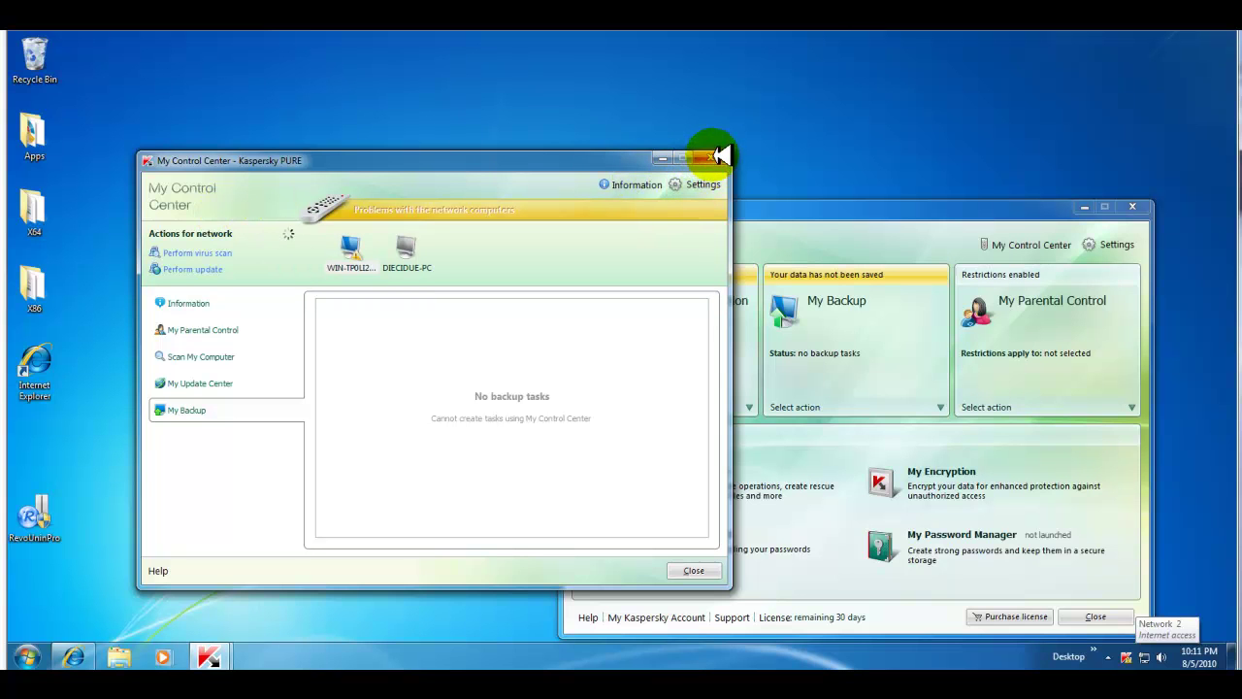
left_click(716, 158)
Open the Kaspersky PURE settings and review the General, Self-Defense, Power Saving and Compatibility pages
left_click_drag(747, 214, 531, 143)
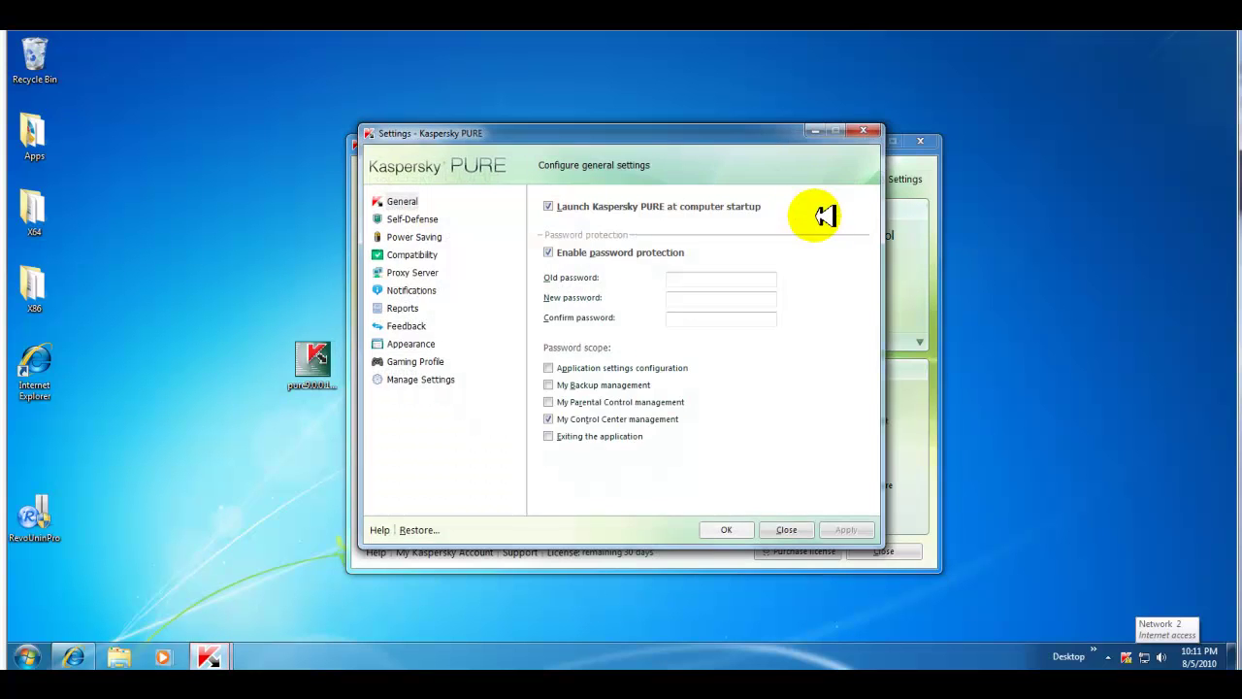
left_click_drag(621, 139, 475, 206)
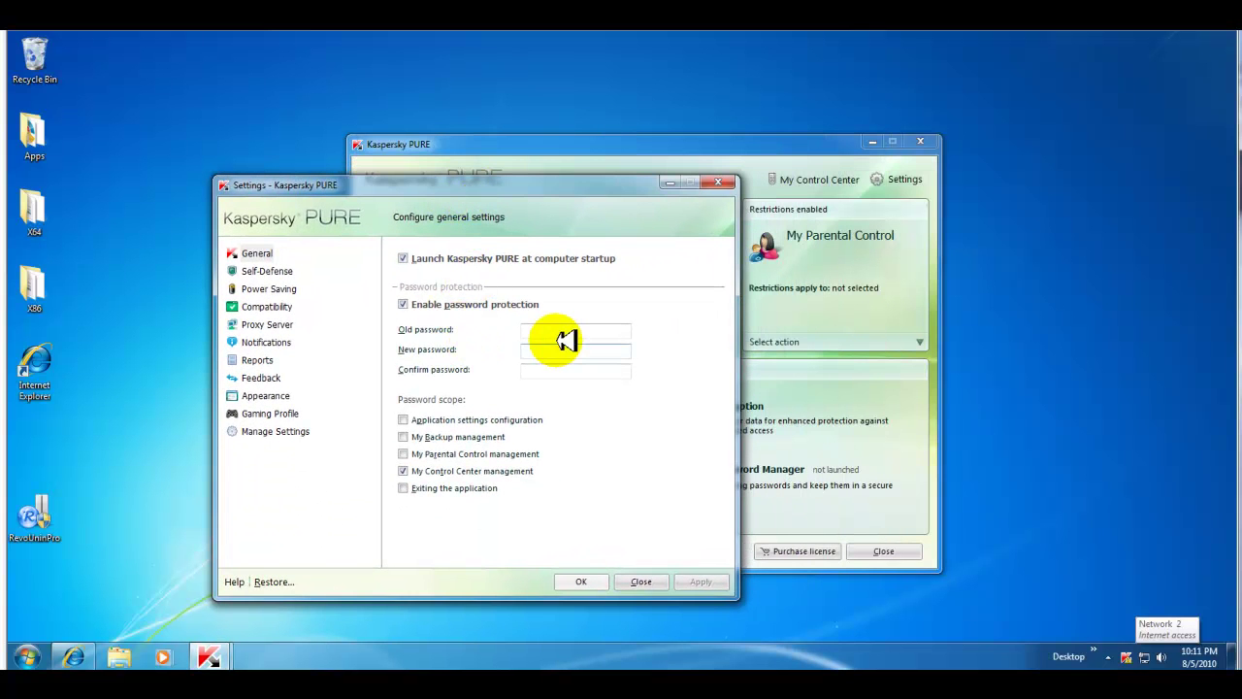
left_click(276, 270)
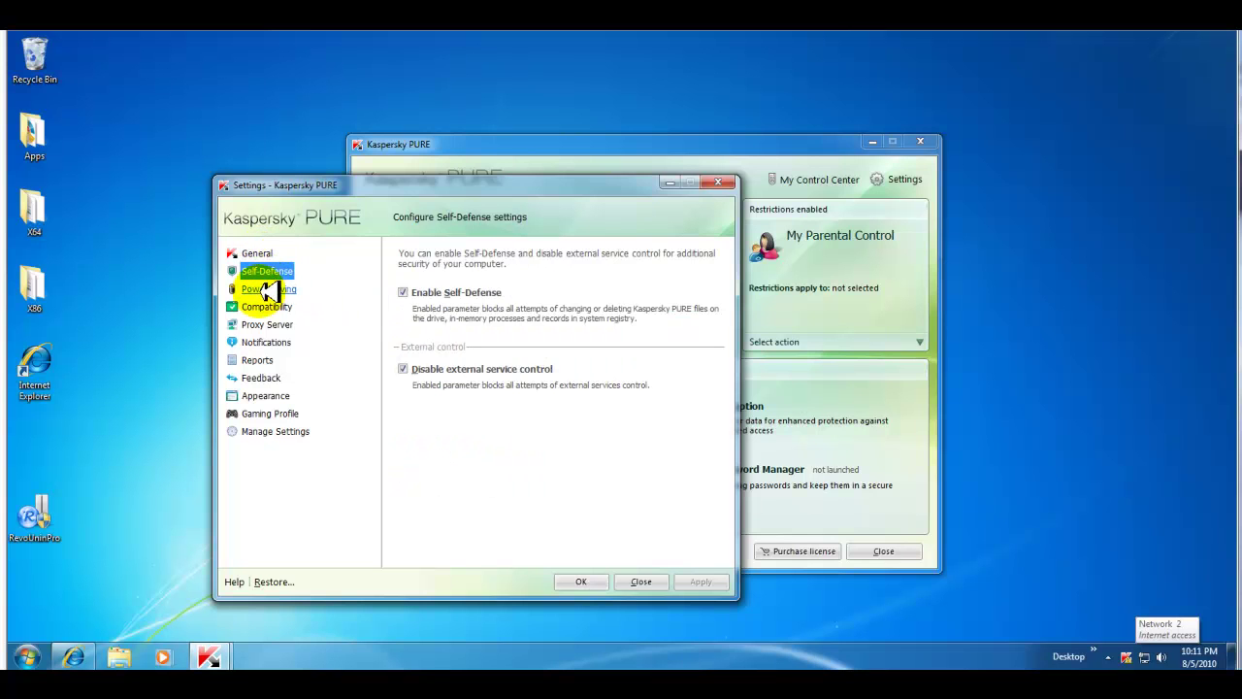
left_click(269, 289)
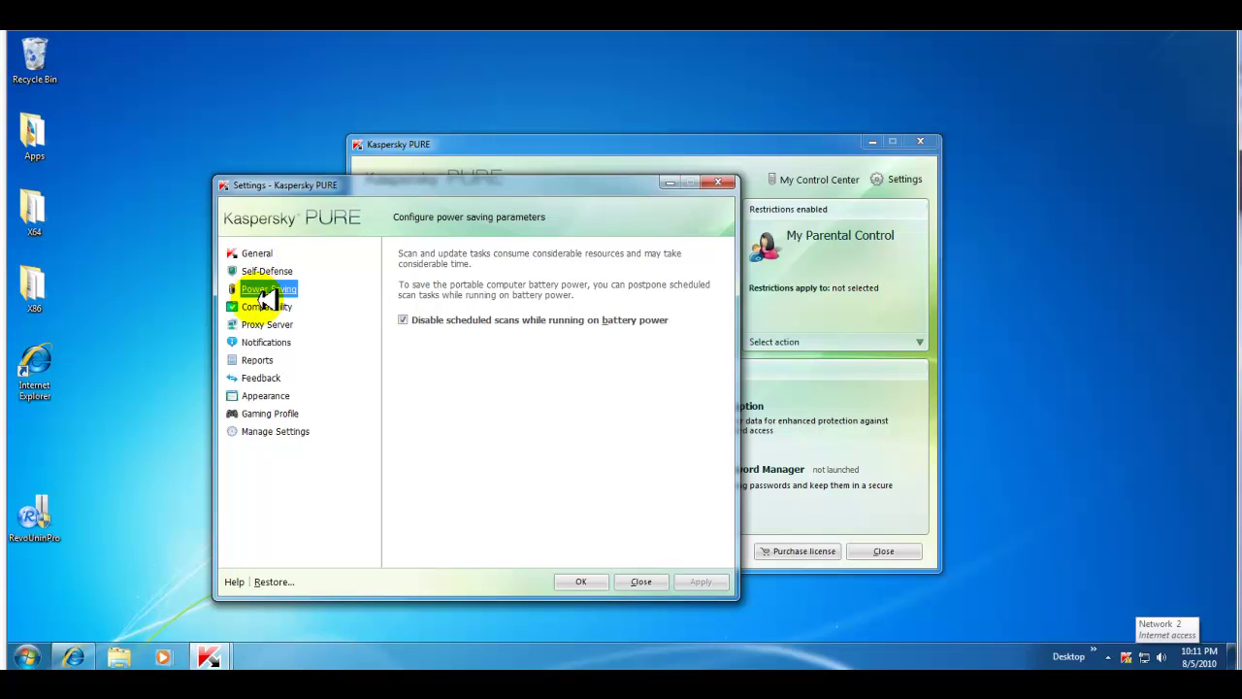
left_click(268, 303)
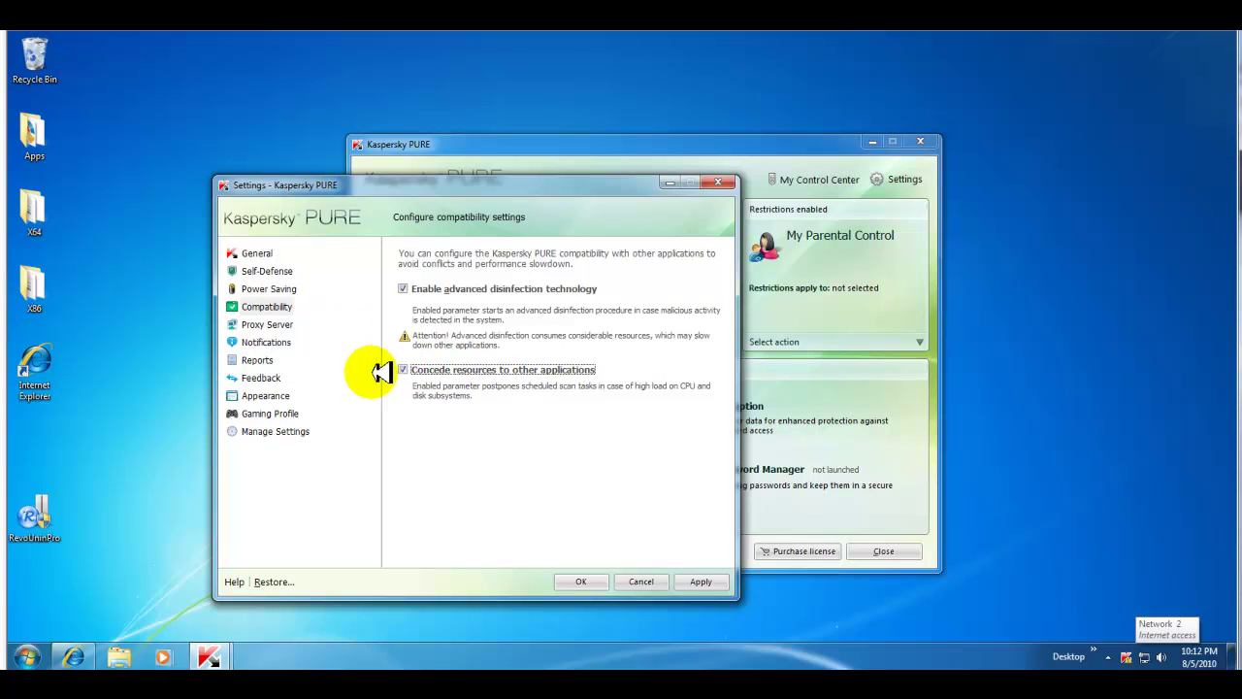
left_click(276, 308)
Disable the Use proxy server option in the Proxy Server settings
left_click(281, 322)
left_click(466, 320)
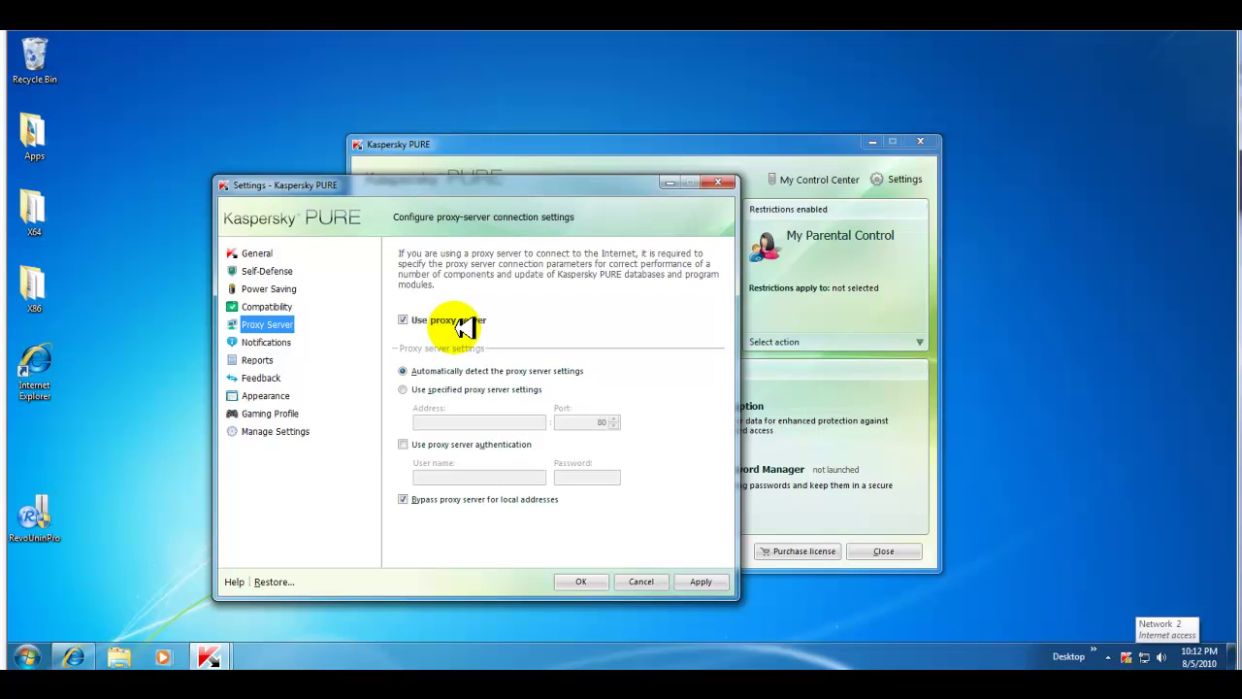
left_click(405, 321)
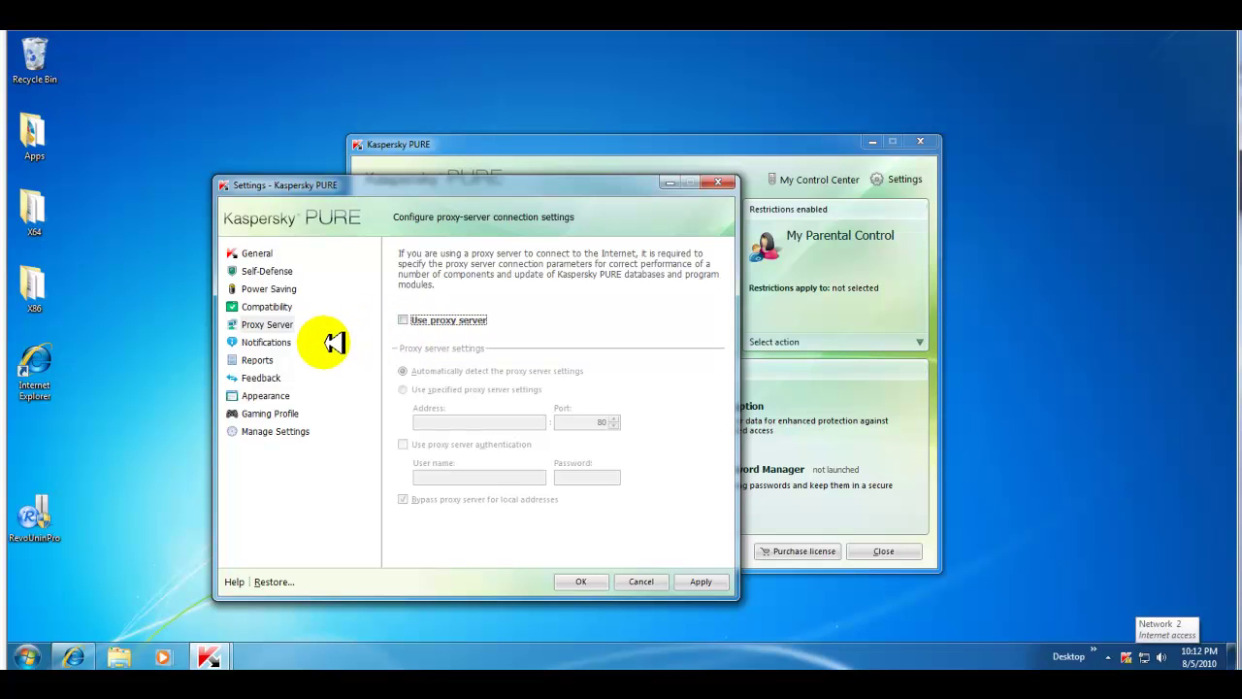
Review the Notifications, Reports, Feedback, Appearance and Gaming Profile pages of the settings
left_click(265, 343)
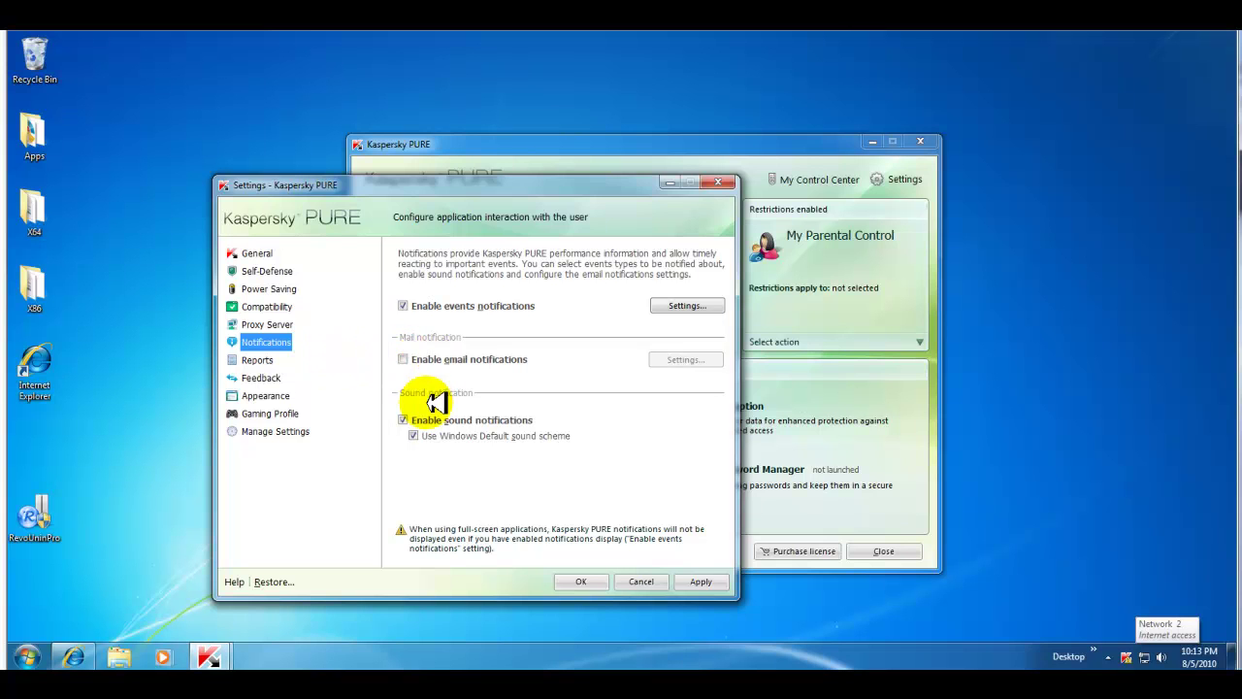
left_click(258, 359)
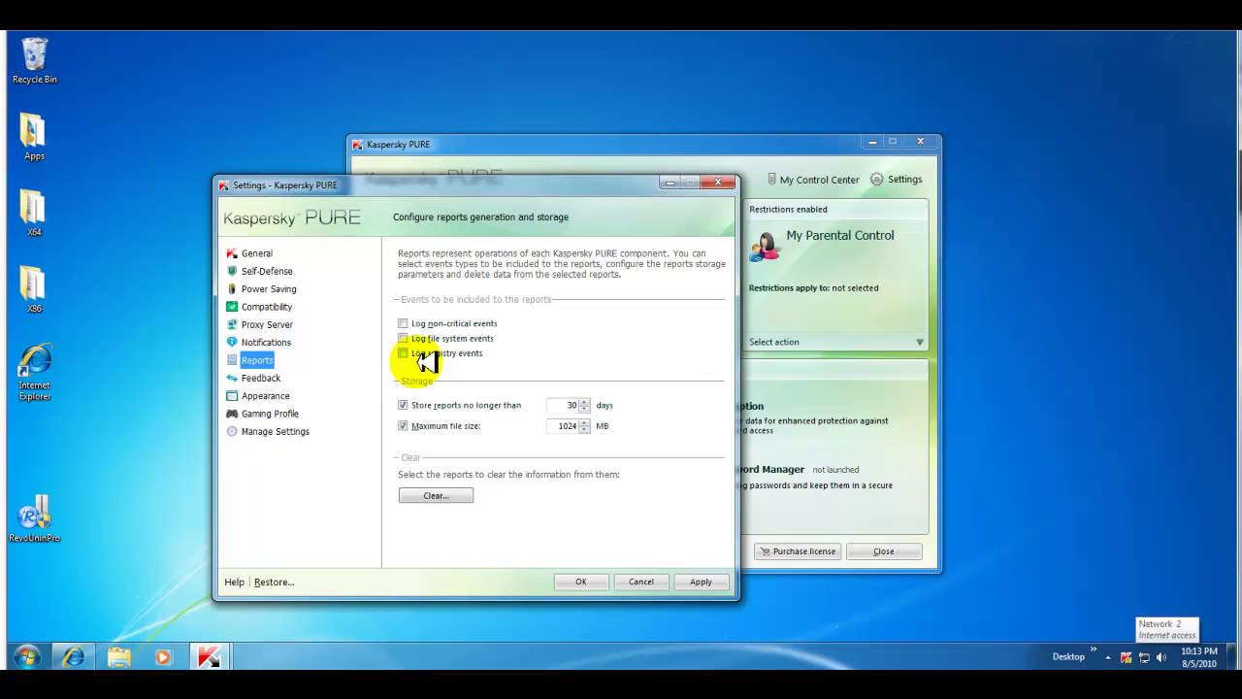
left_click(260, 378)
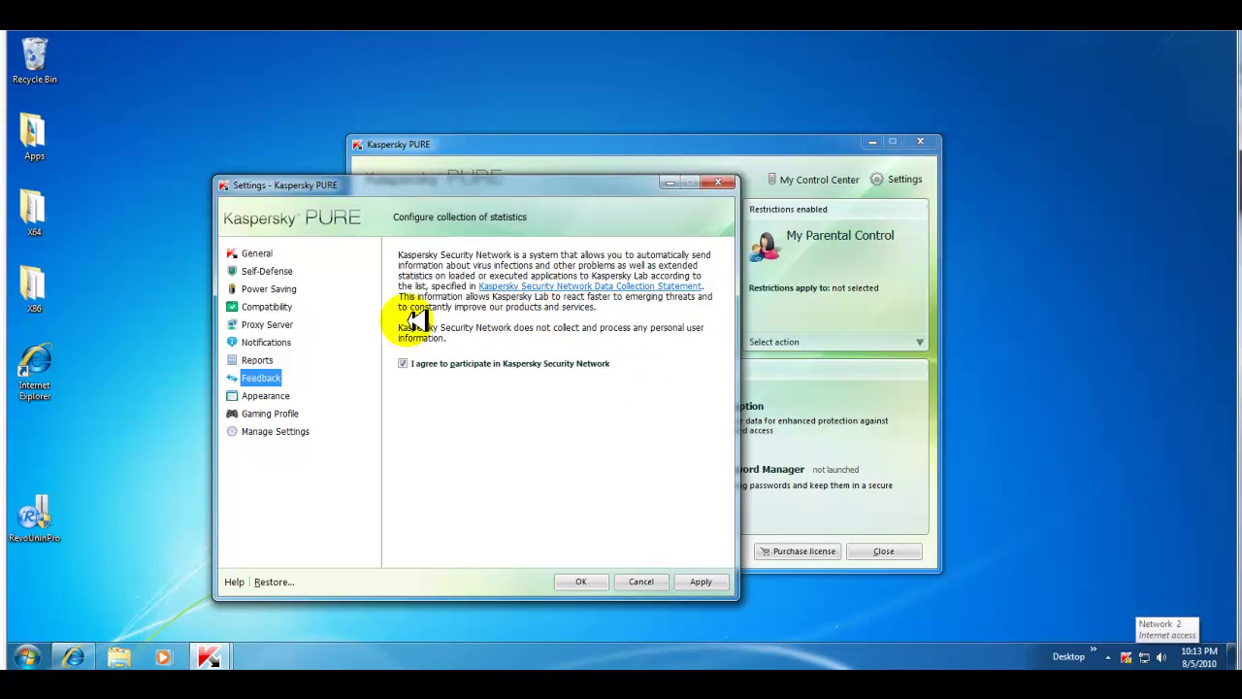
left_click(262, 395)
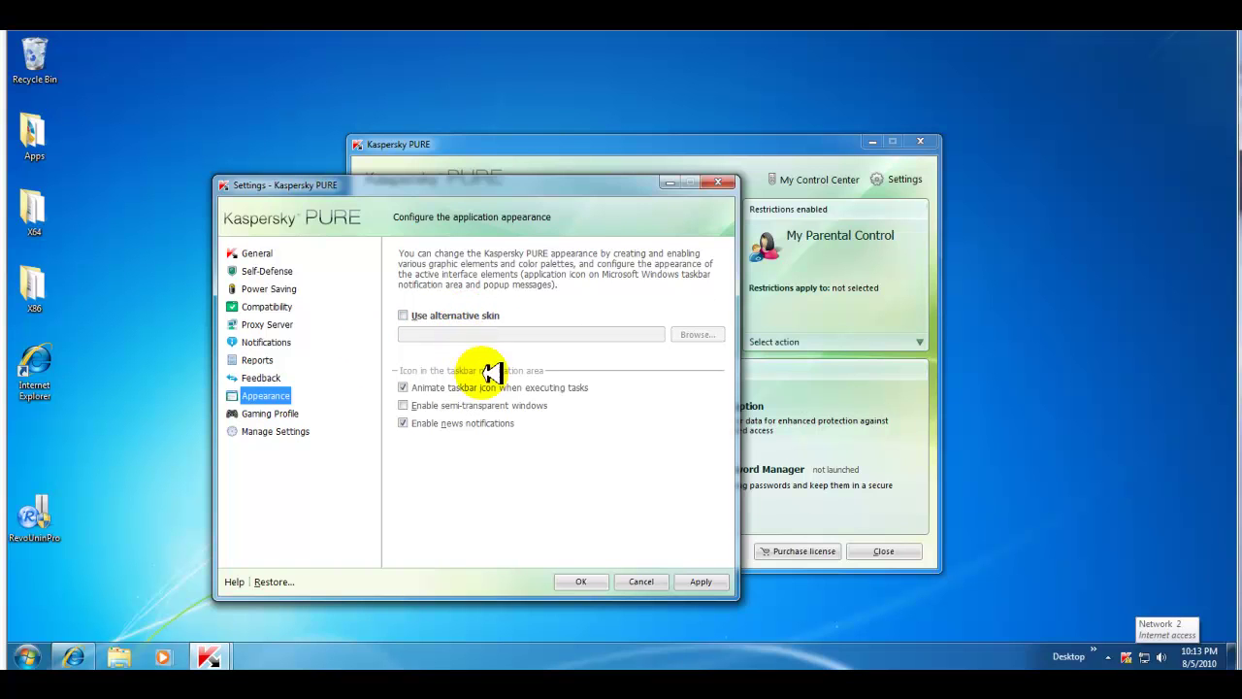
left_click(291, 414)
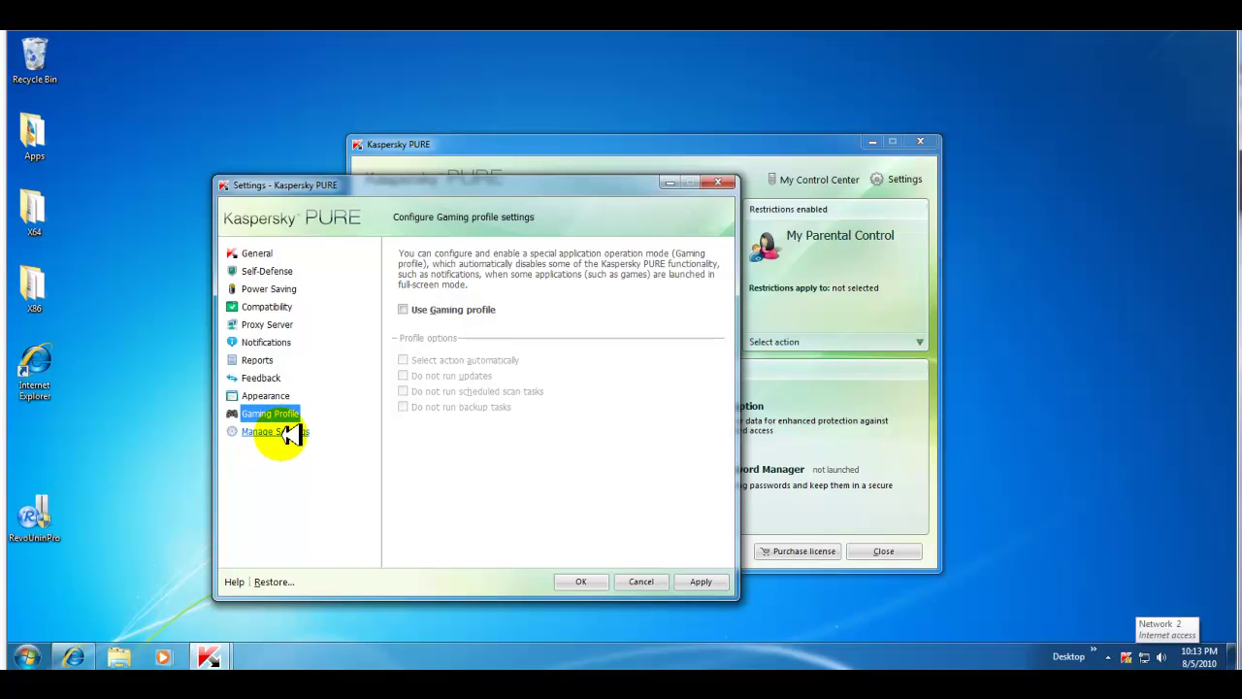
Review the Manage Settings page and accept the Kaspersky PURE settings
left_click(279, 432)
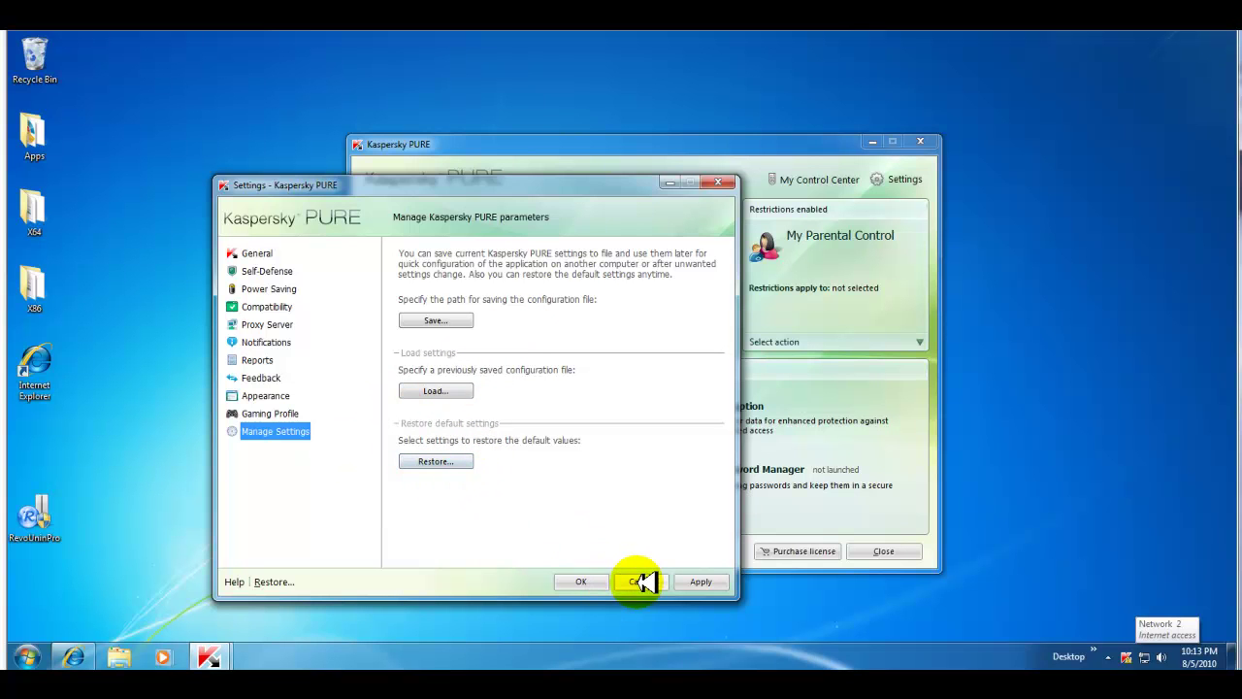
left_click(574, 580)
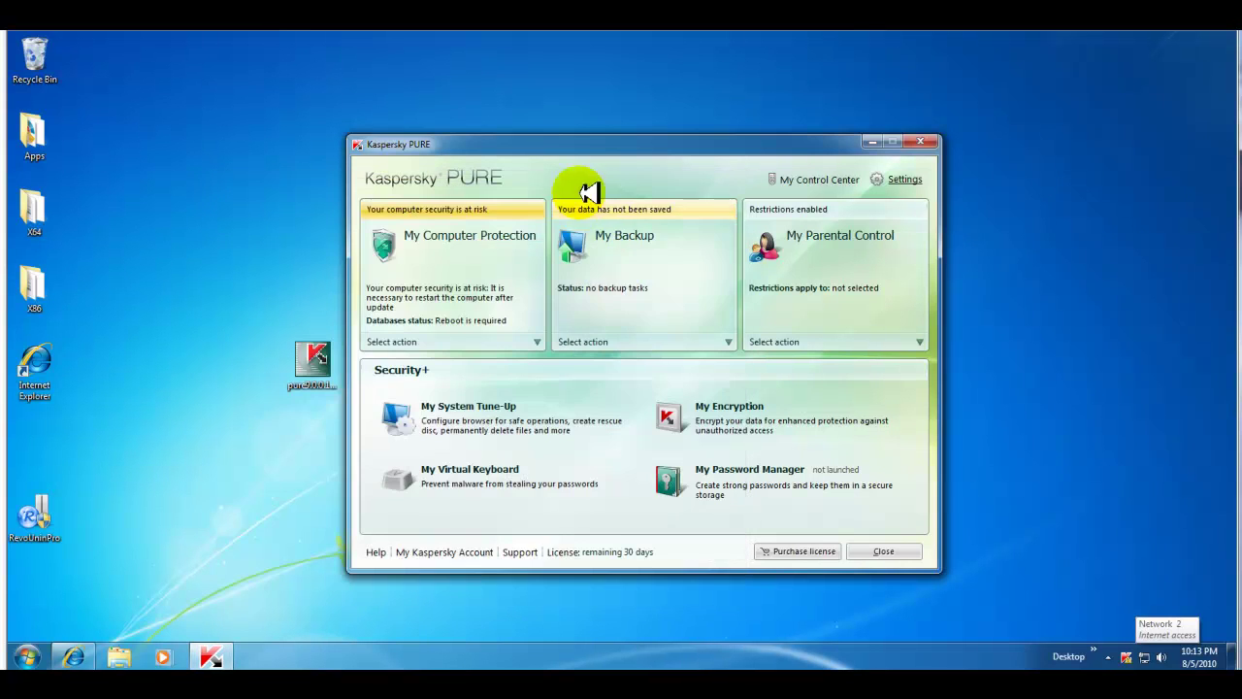
Review the My Protection, My Security Zone, Scan My Computer and My Update Center sections of My Computer Protection, and close it
left_click(471, 237)
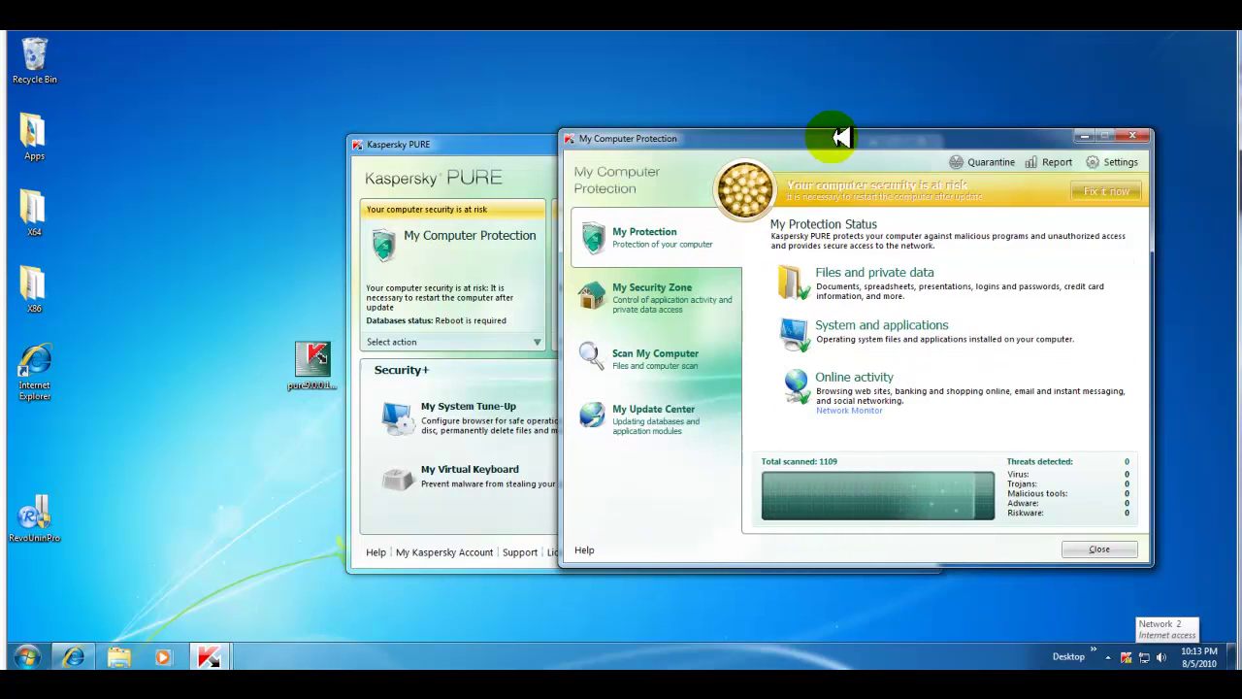
left_click_drag(771, 142, 388, 163)
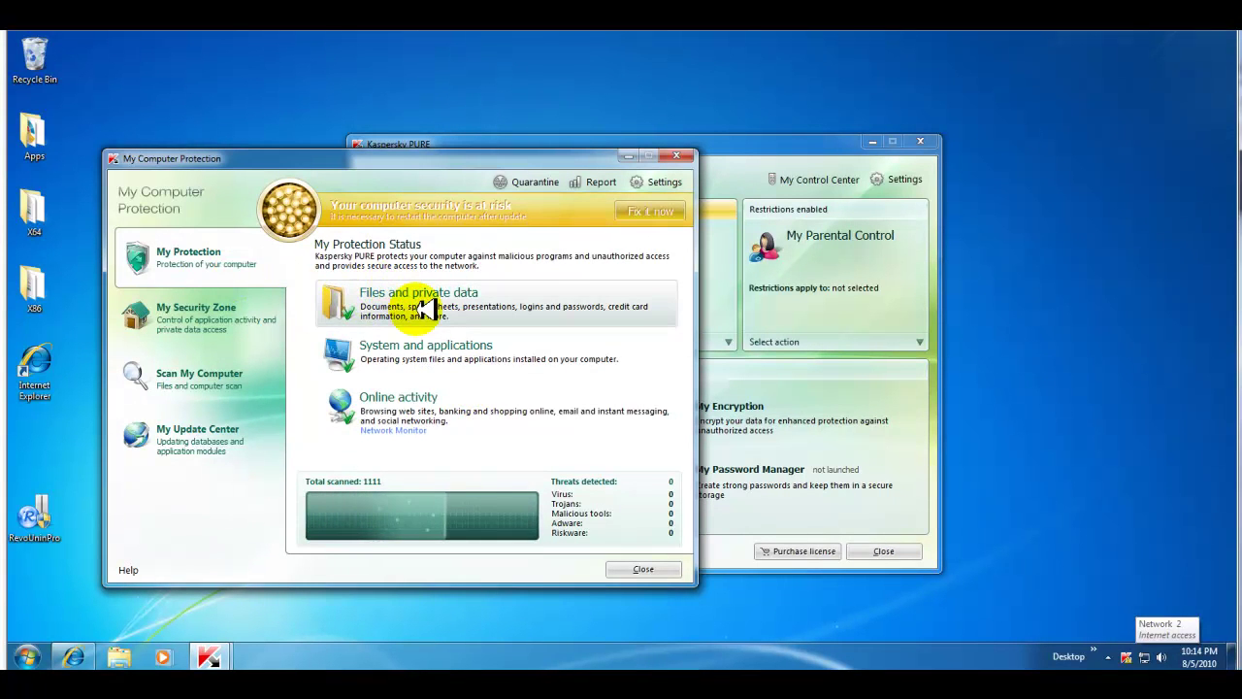
left_click(191, 326)
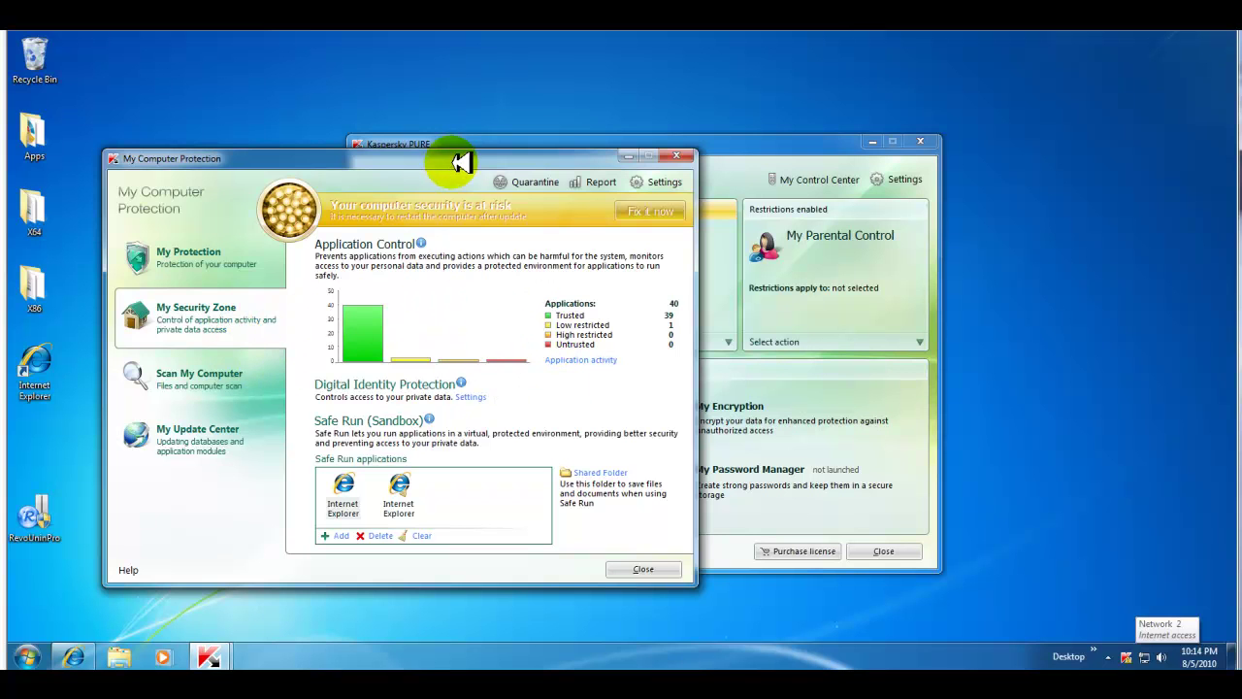
left_click_drag(485, 219, 385, 123)
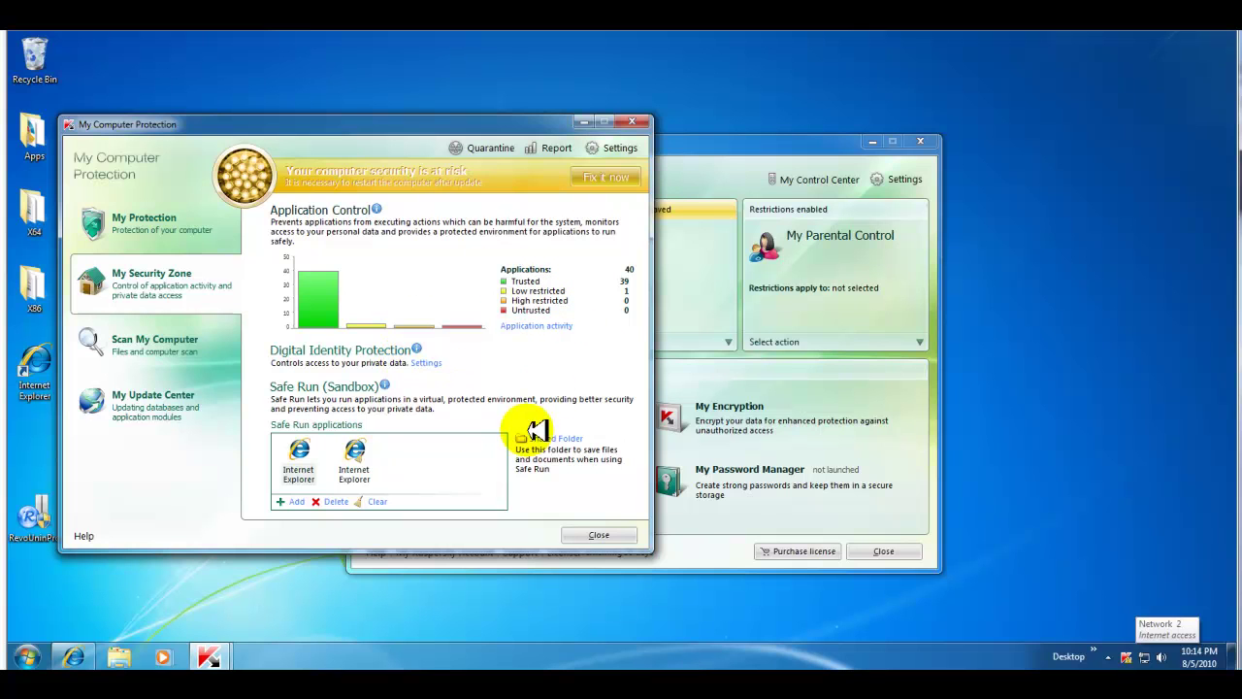
left_click(127, 339)
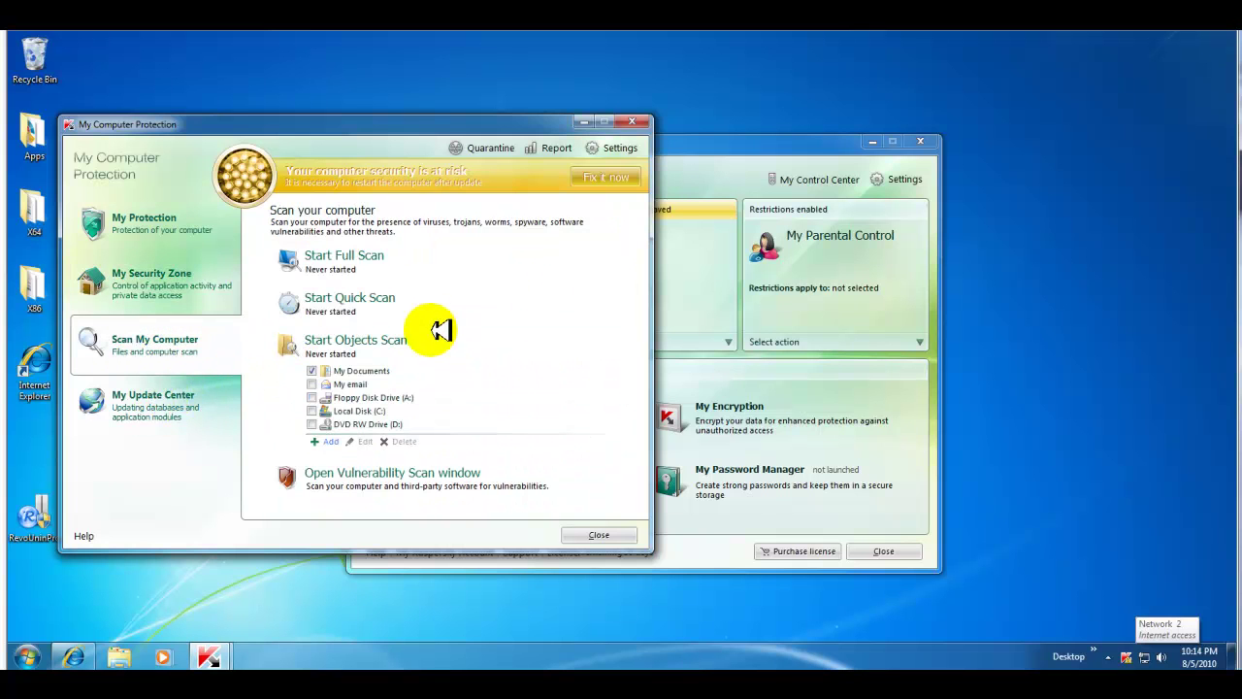
left_click(148, 403)
left_click_drag(351, 126, 744, 215)
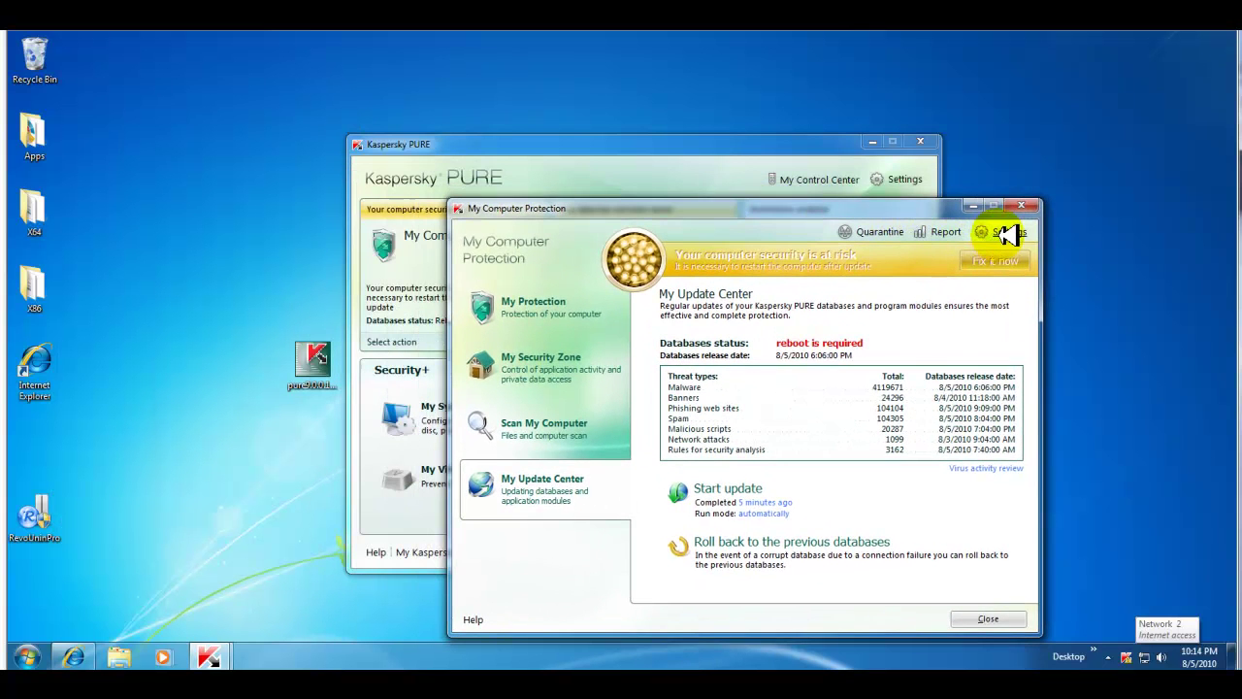
left_click_drag(882, 200, 948, 188)
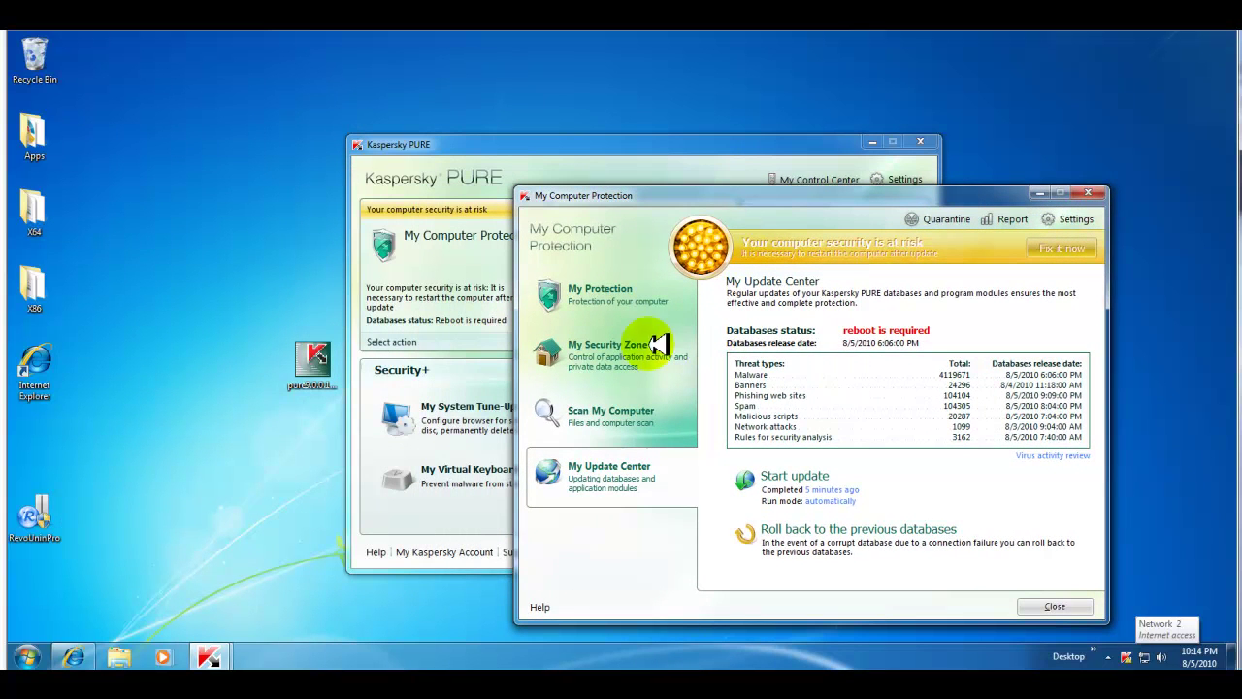
left_click(1086, 194)
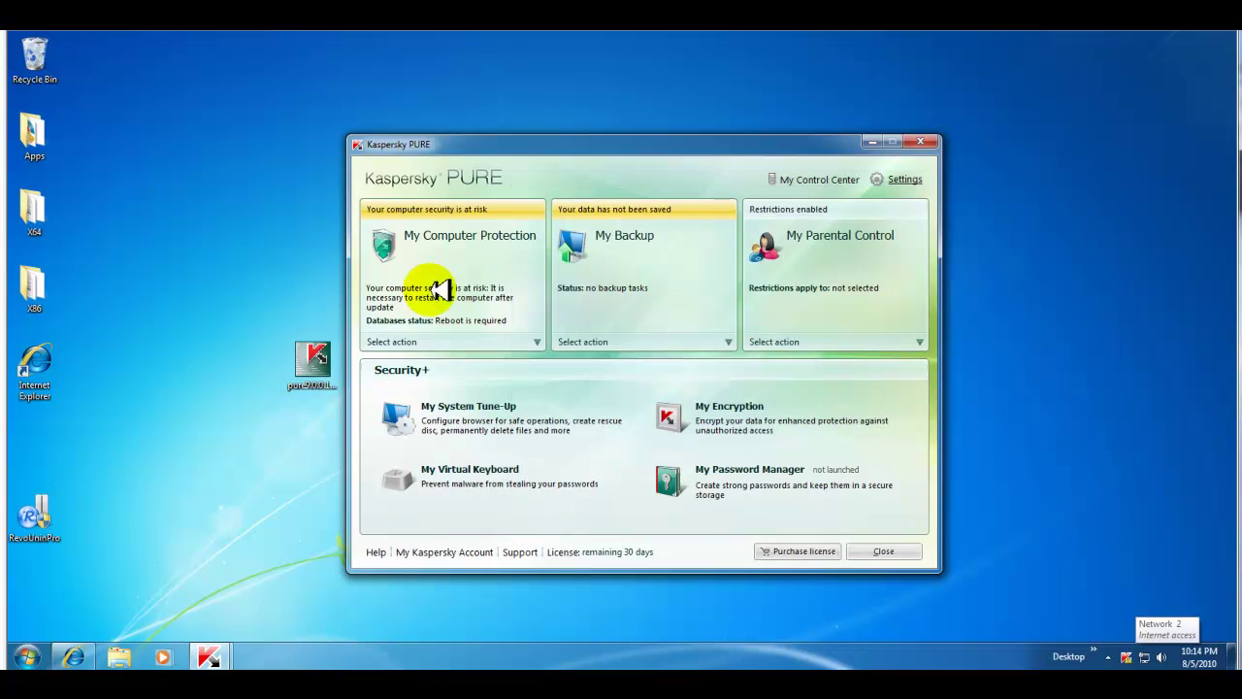
Open My Backup, dismiss its welcome and backup task prompts, review the Backup, Storages and Restore sections, and close it
left_click(674, 269)
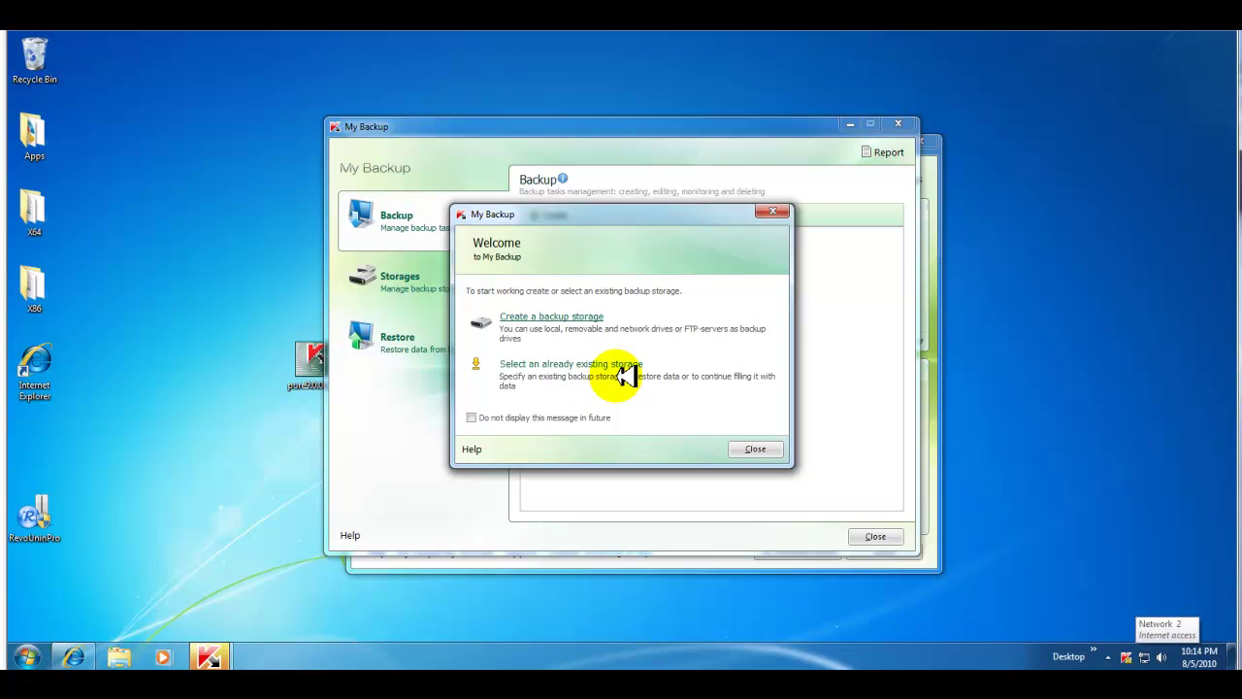
left_click(766, 447)
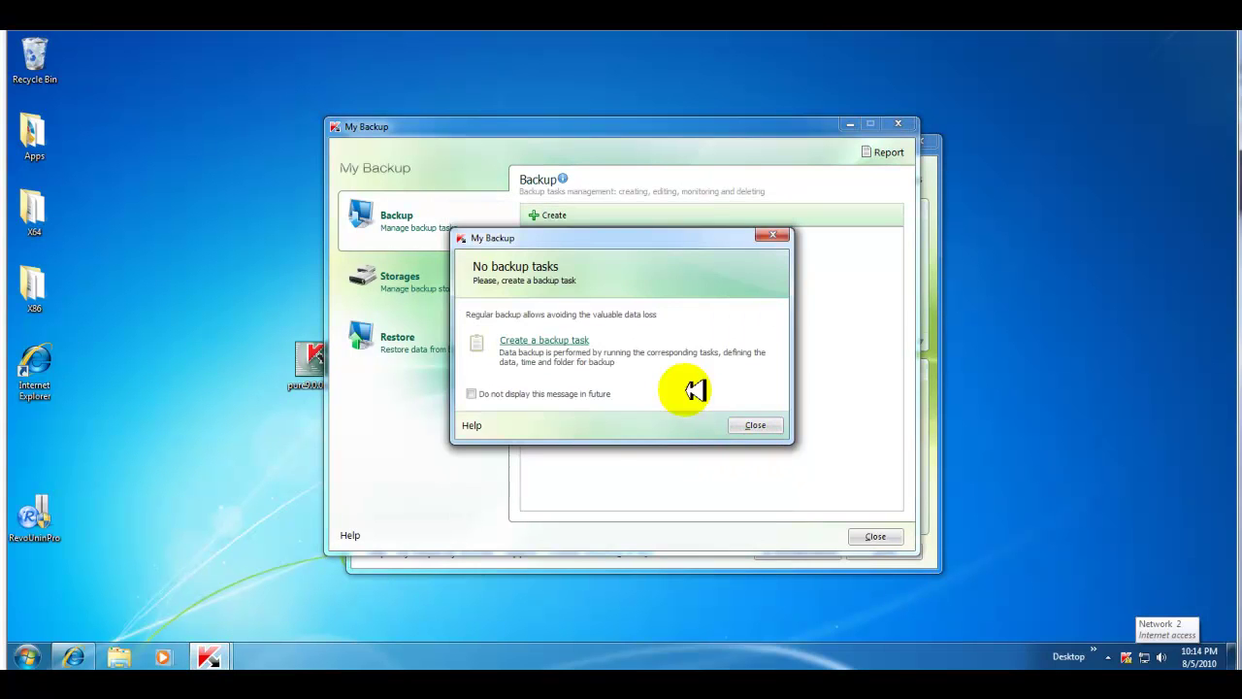
left_click(772, 235)
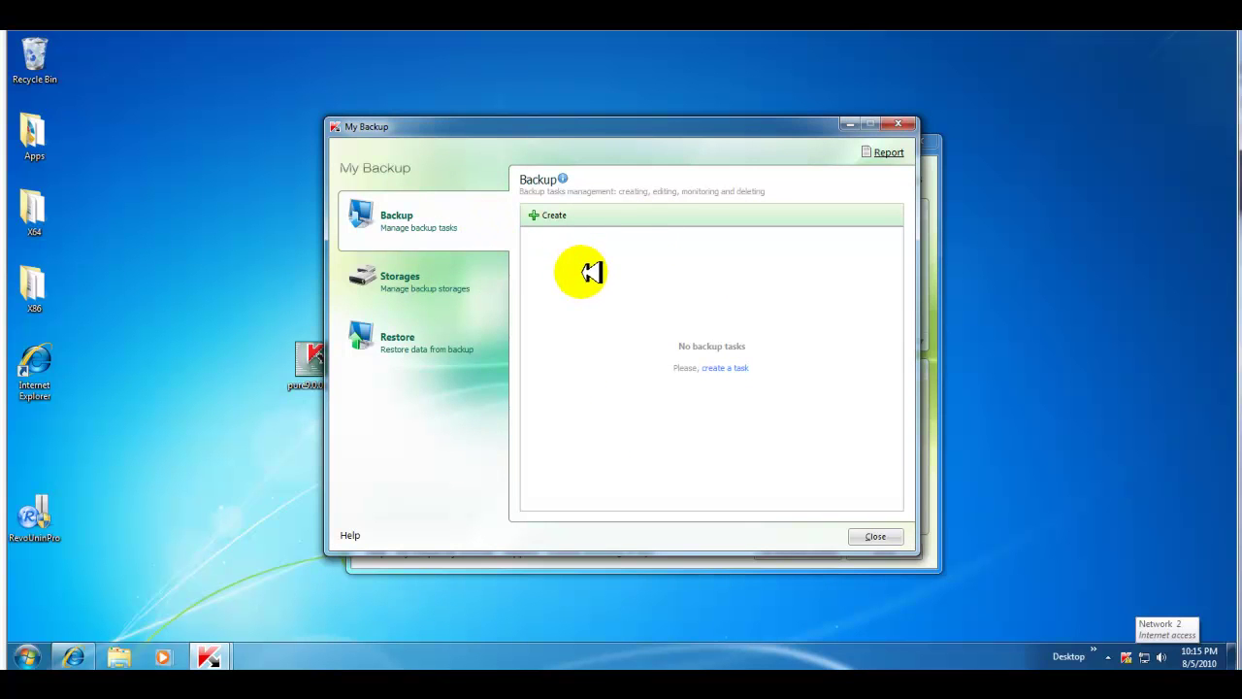
left_click(429, 280)
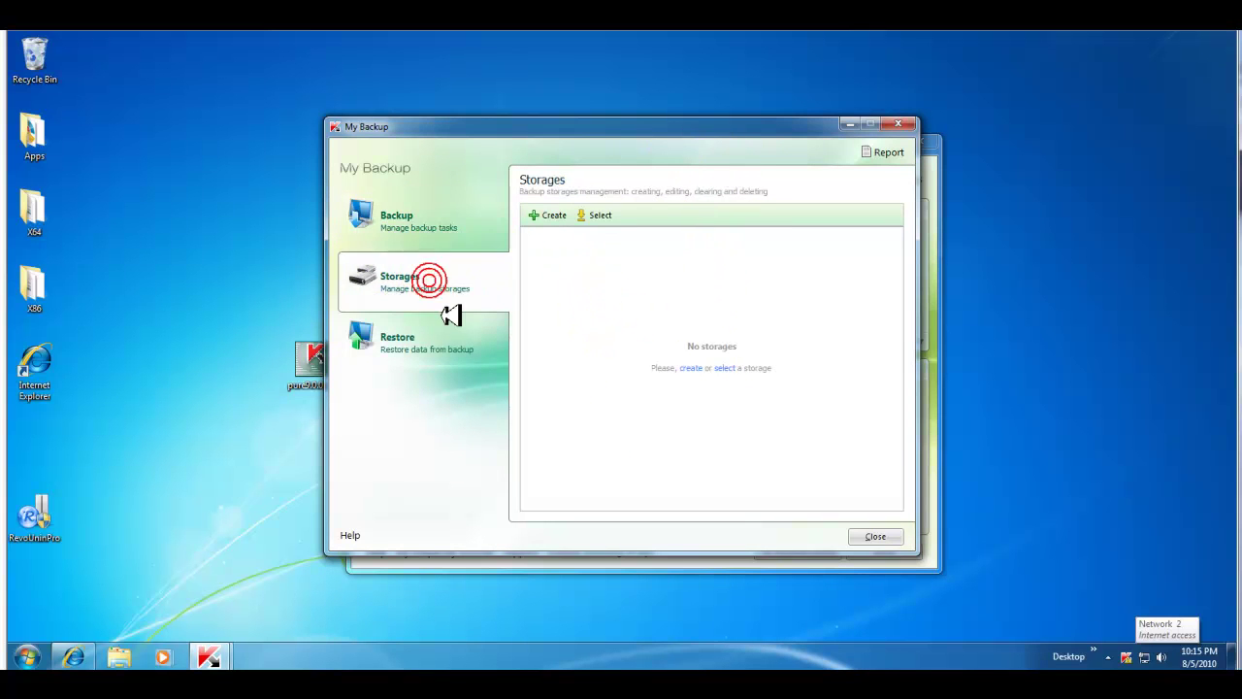
left_click(467, 359)
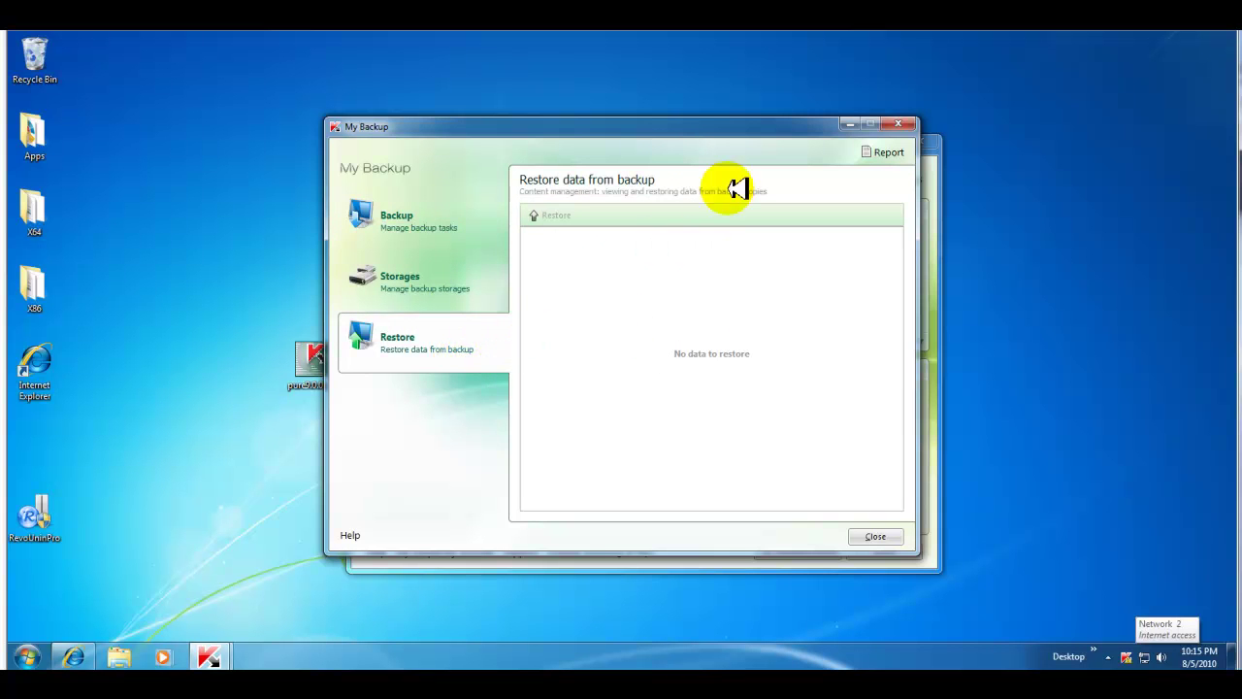
left_click(895, 125)
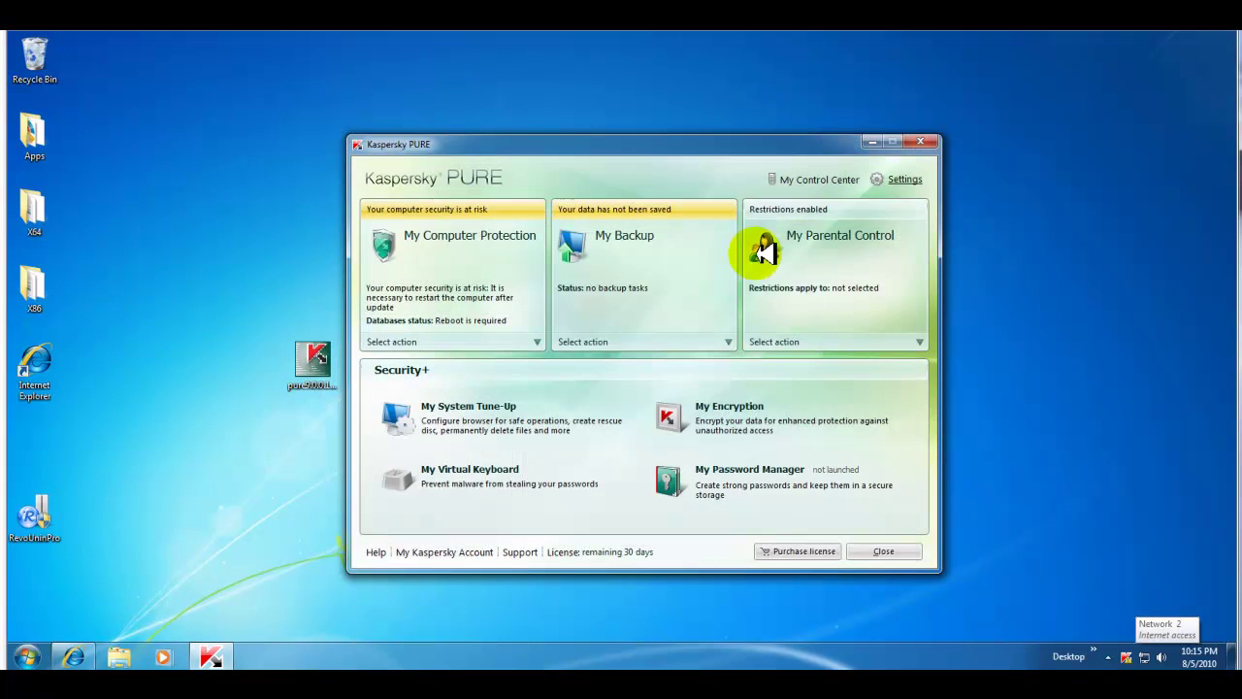
Open My Parental Control, examining the password protection options and dismissing them without setting a password
left_click(844, 263)
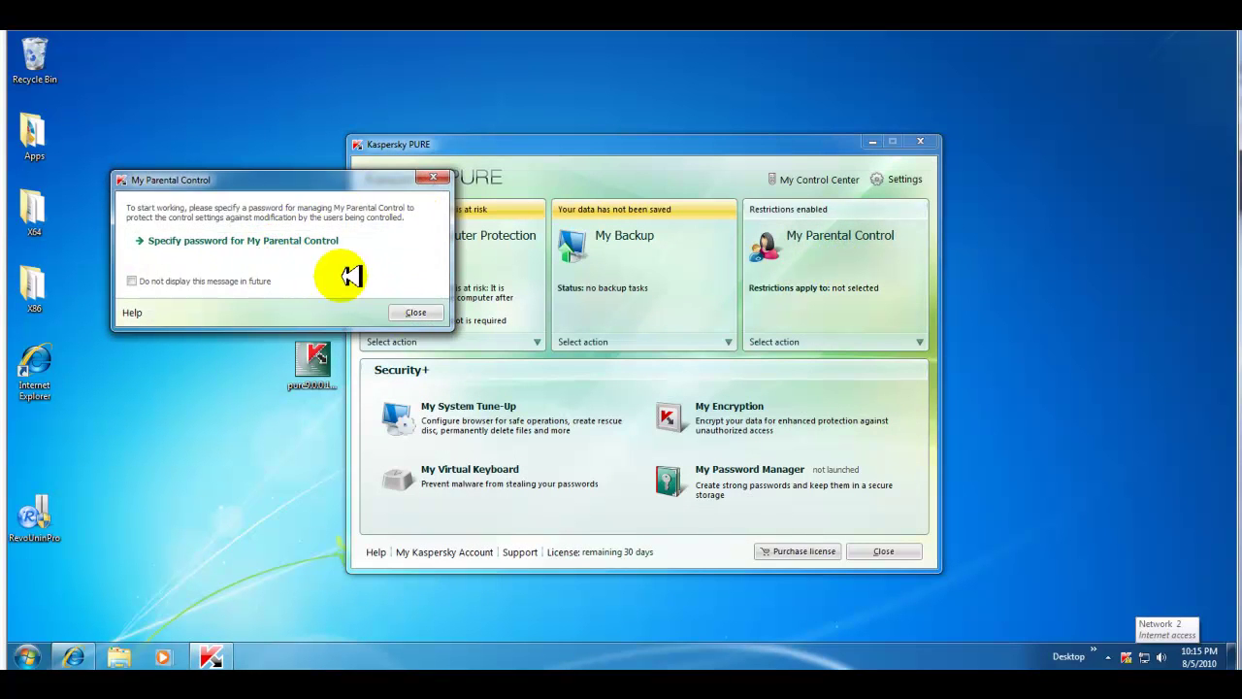
left_click(296, 247)
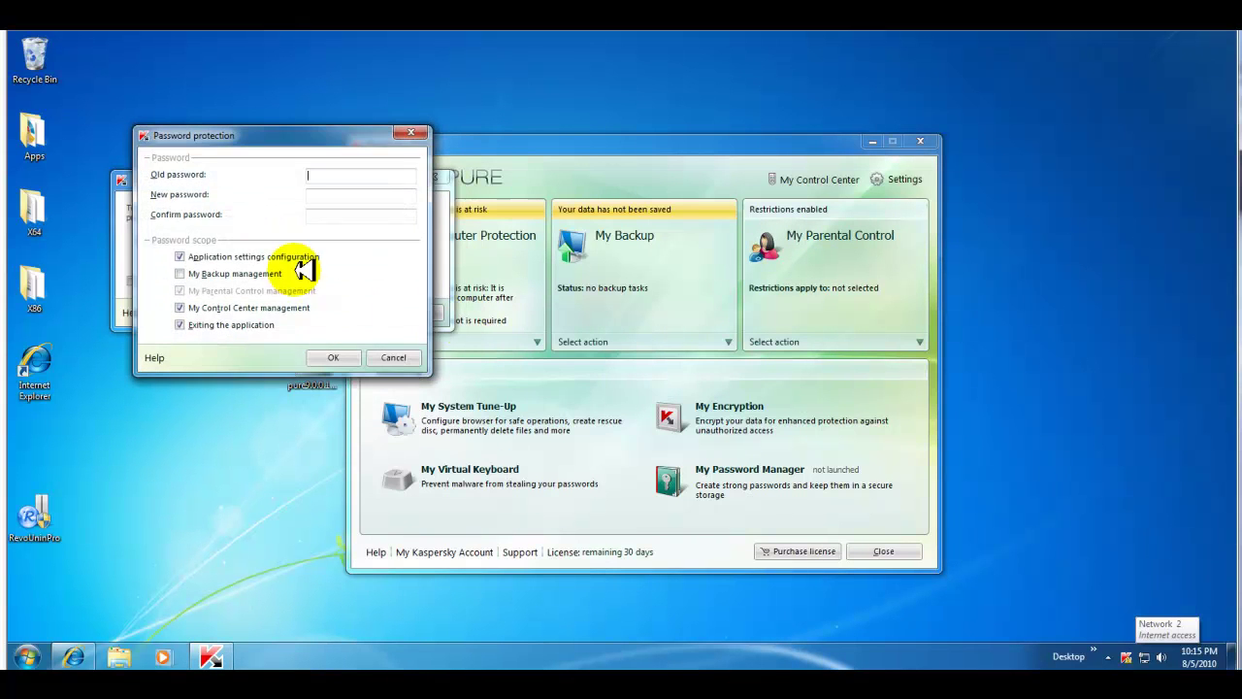
left_click(417, 358)
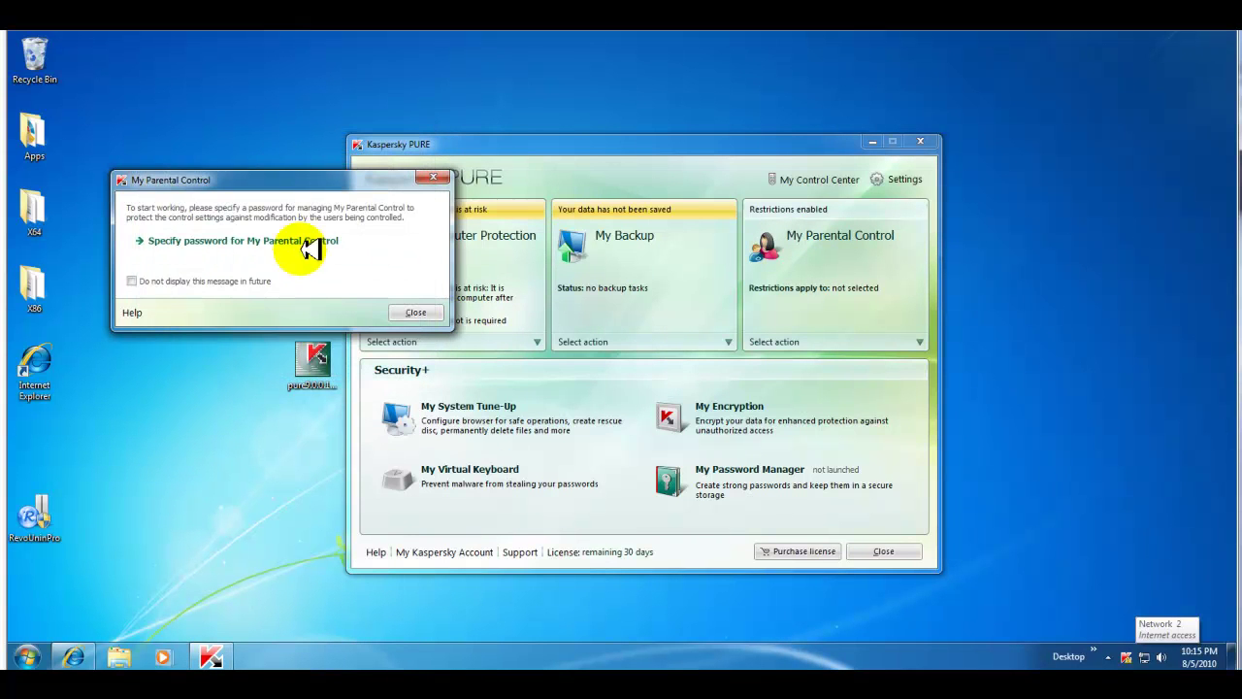
left_click(423, 311)
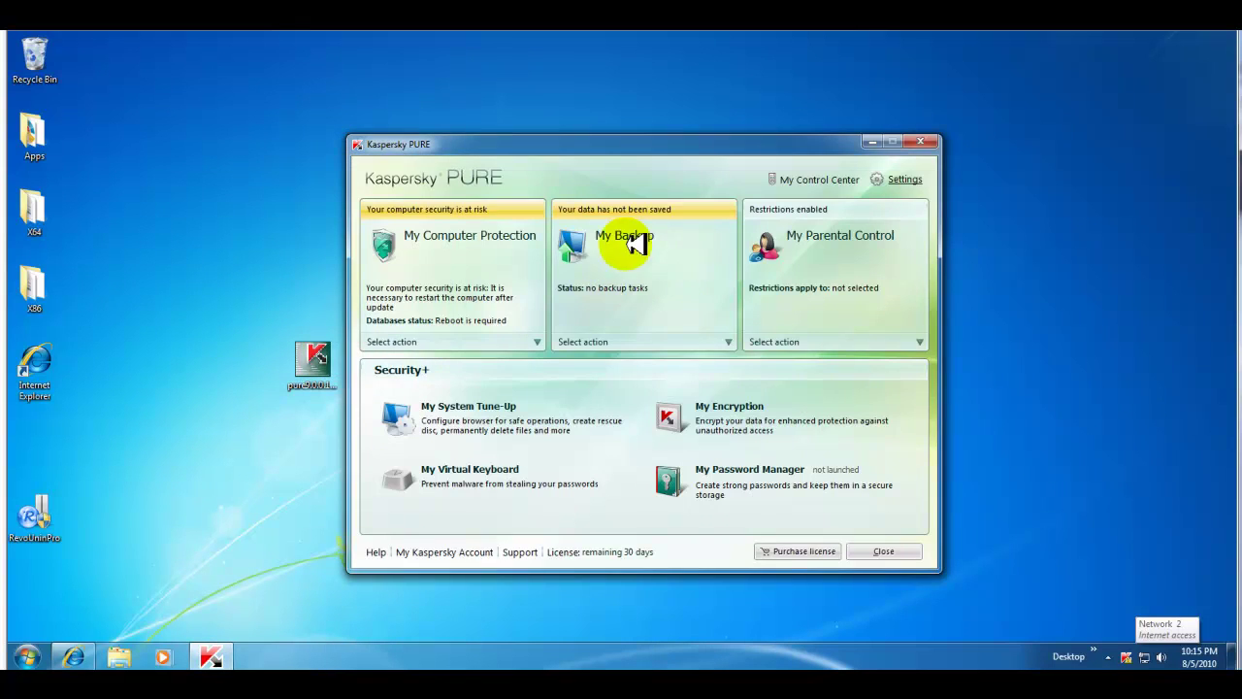
left_click_drag(601, 163, 787, 156)
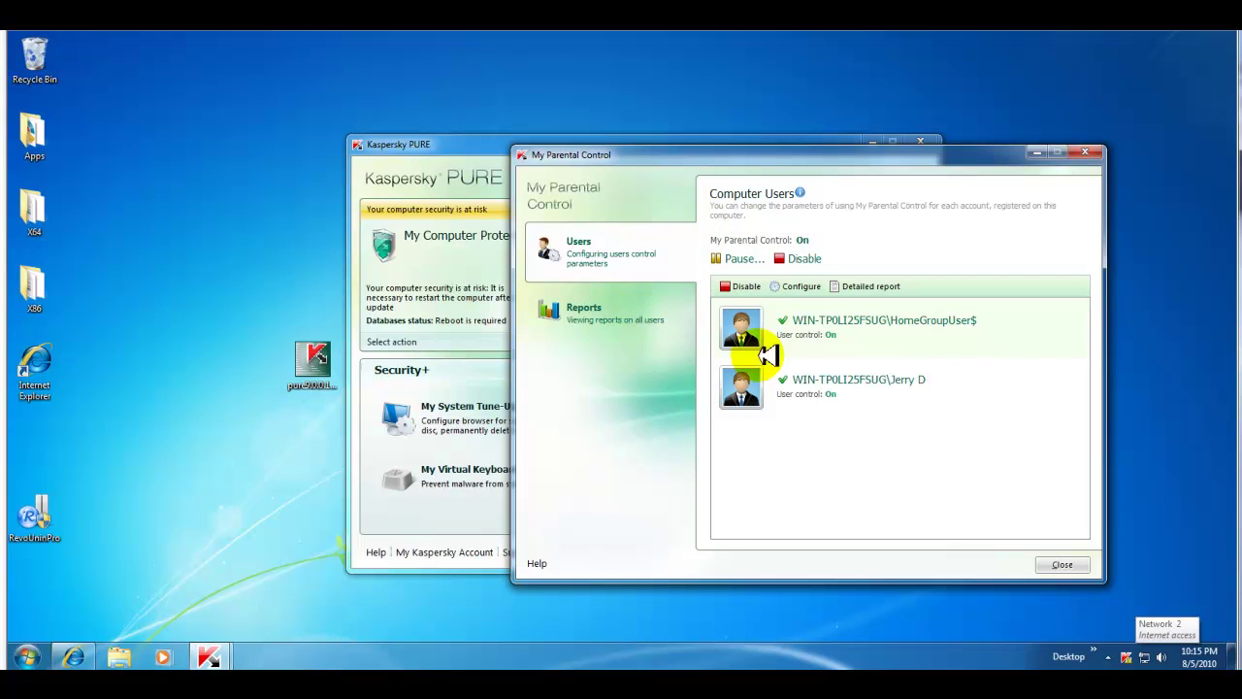
Review the Internet Usage, Access to web sites, Downloading files and Safe search pages of the HomeGroupUser$ account's parental control settings, and close them
left_click(807, 320)
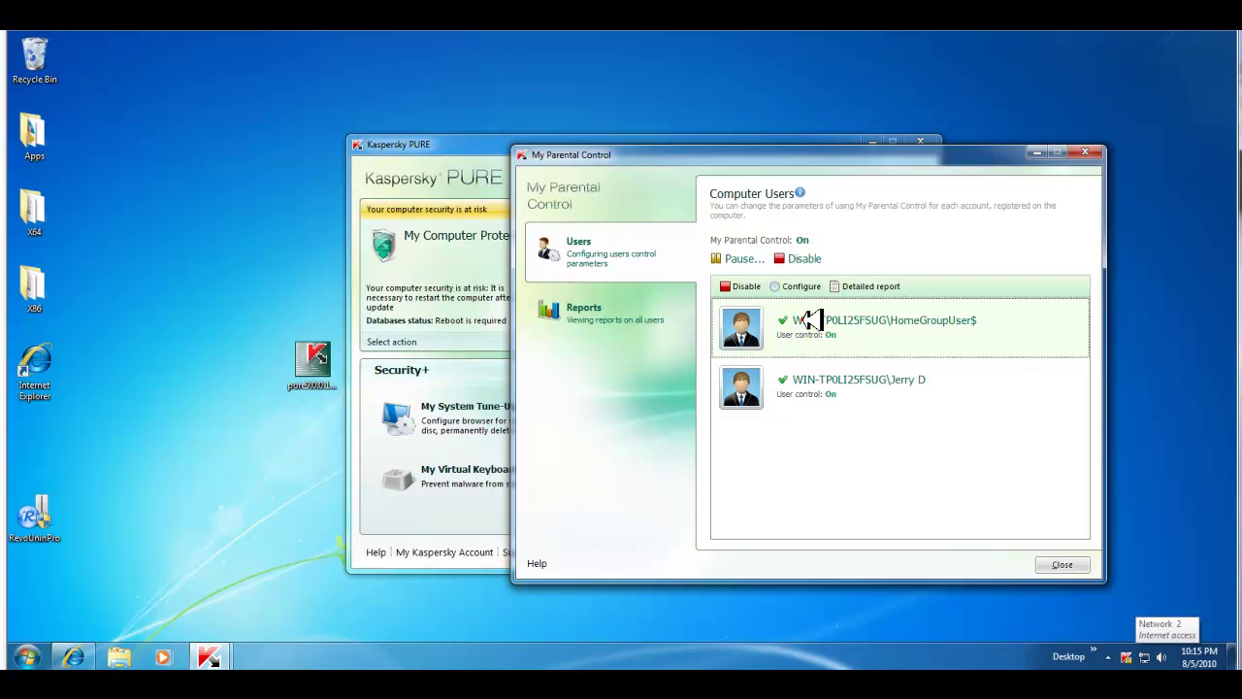
left_click(599, 262)
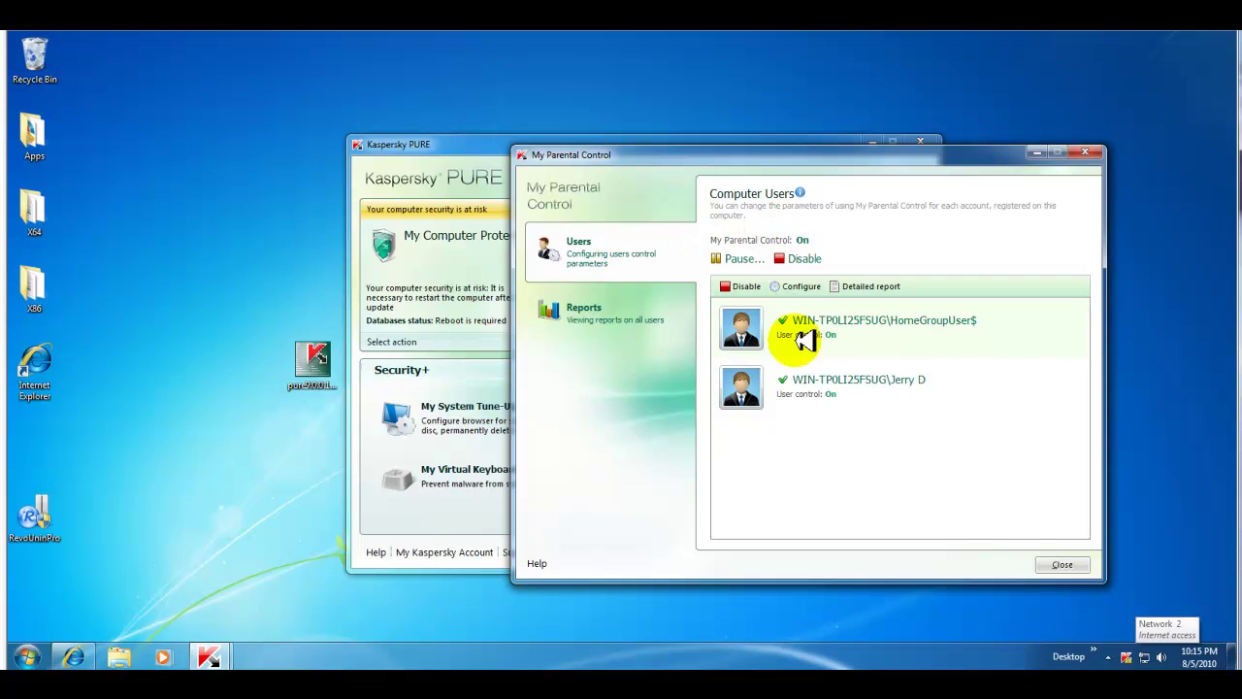
left_click(792, 286)
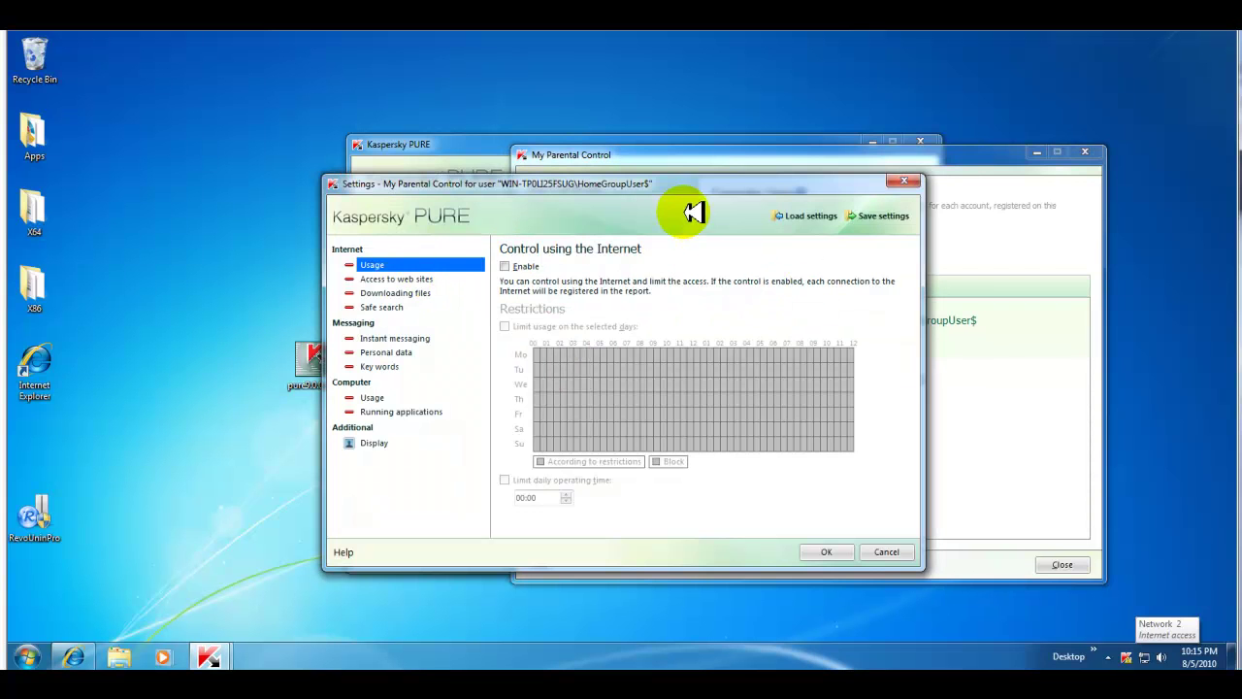
left_click_drag(693, 183, 564, 209)
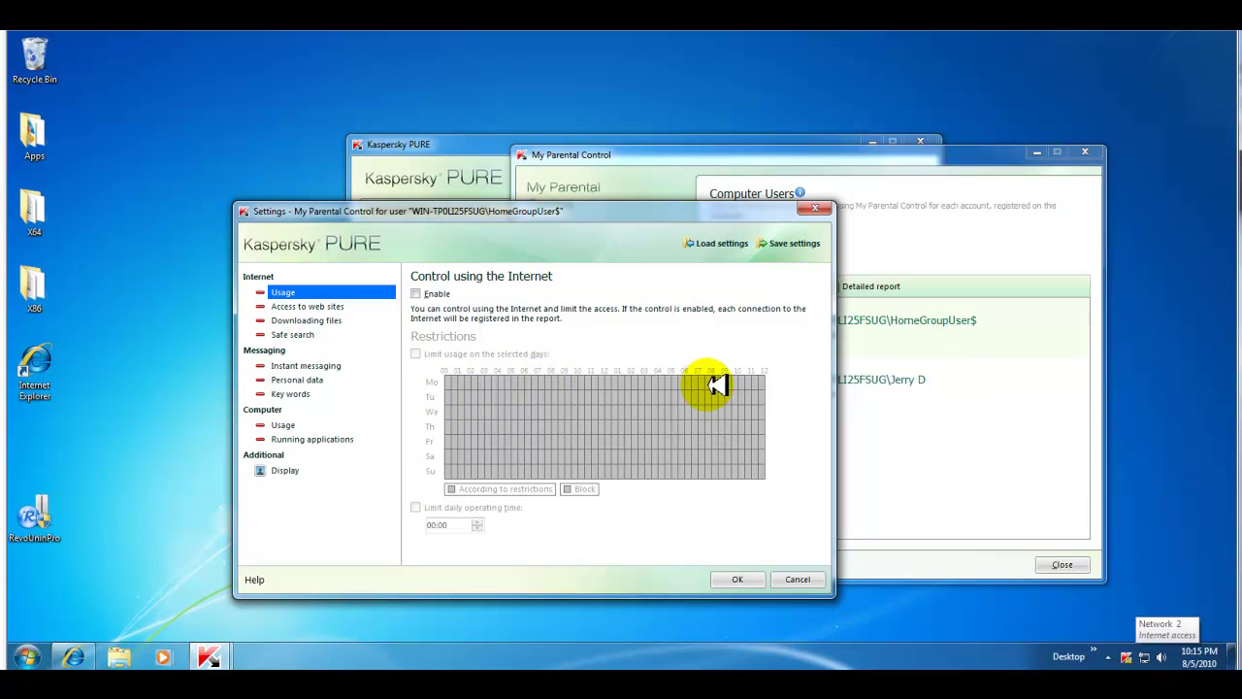
left_click(306, 306)
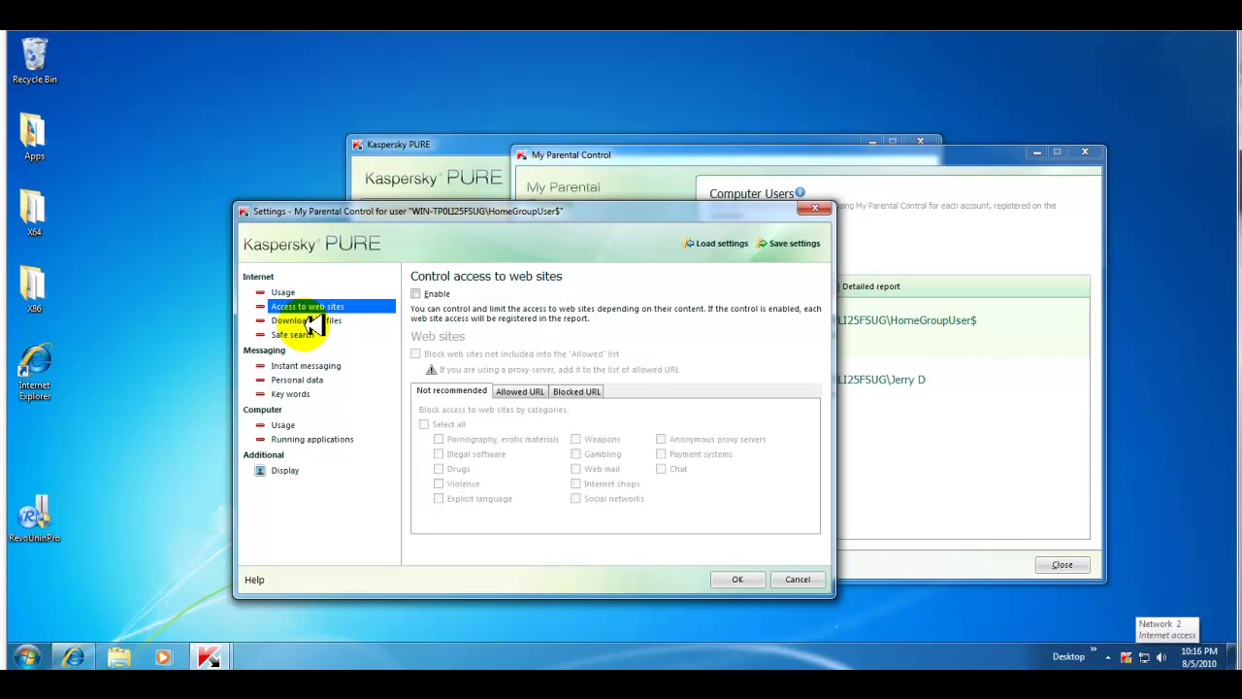
left_click(307, 320)
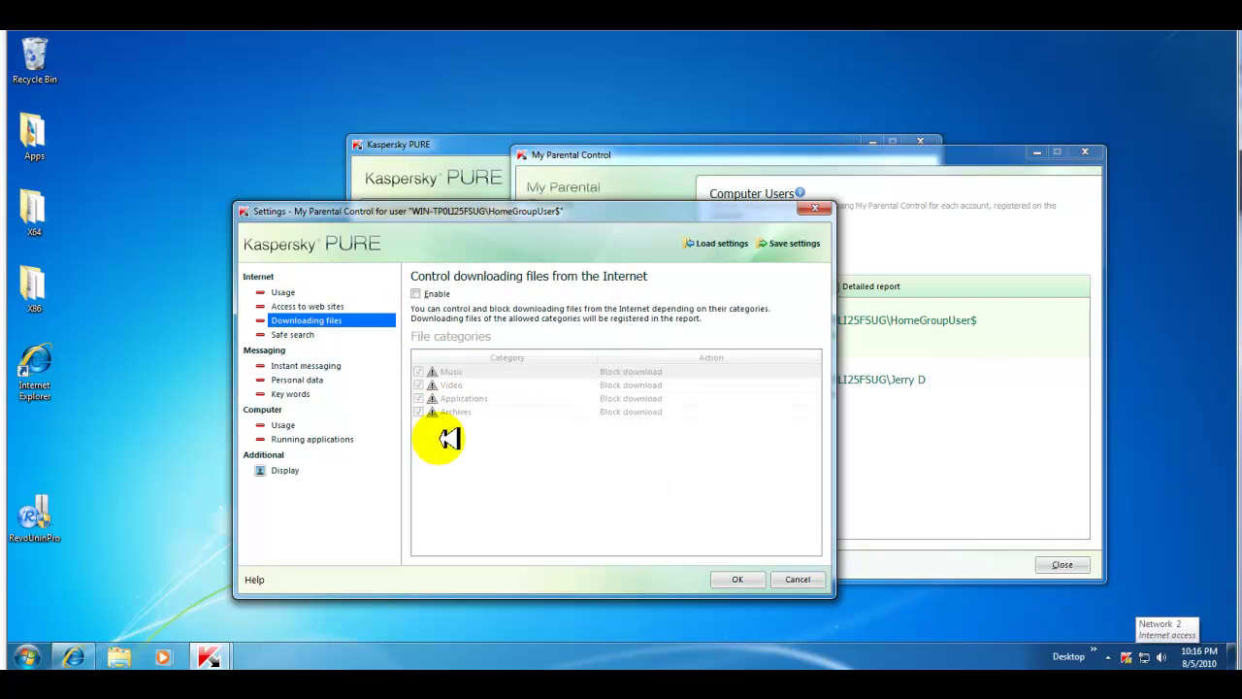
left_click(291, 336)
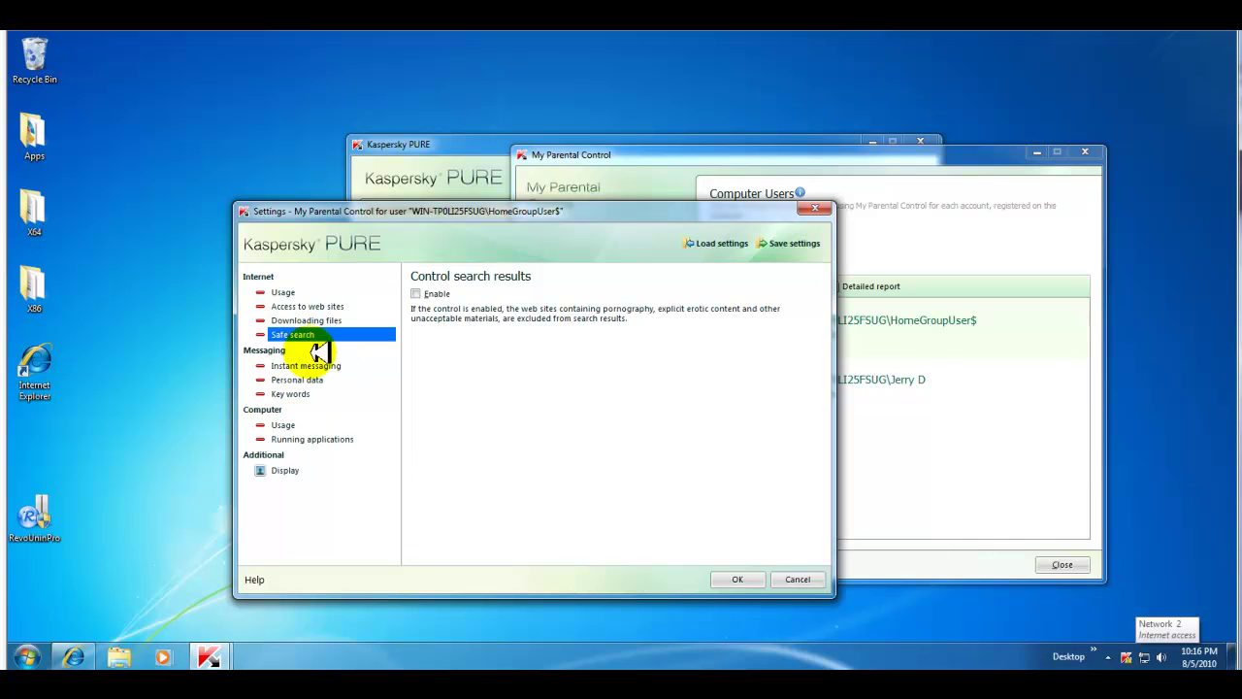
left_click_drag(413, 219, 332, 223)
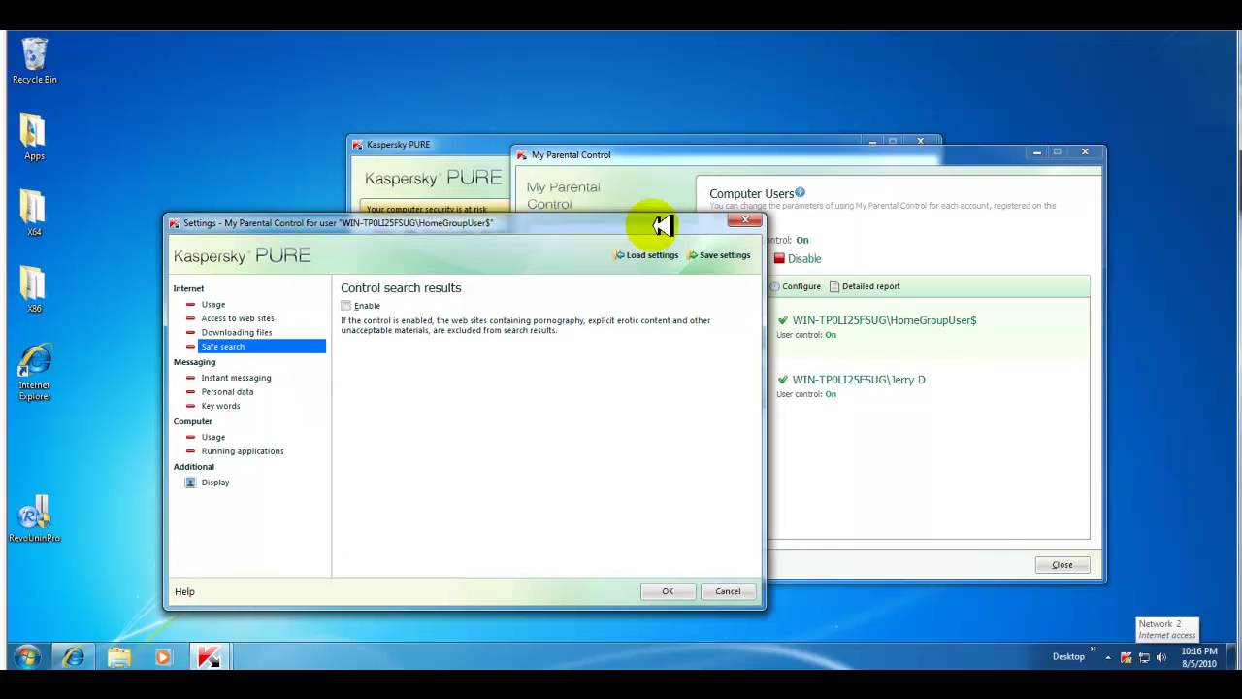
left_click(738, 214)
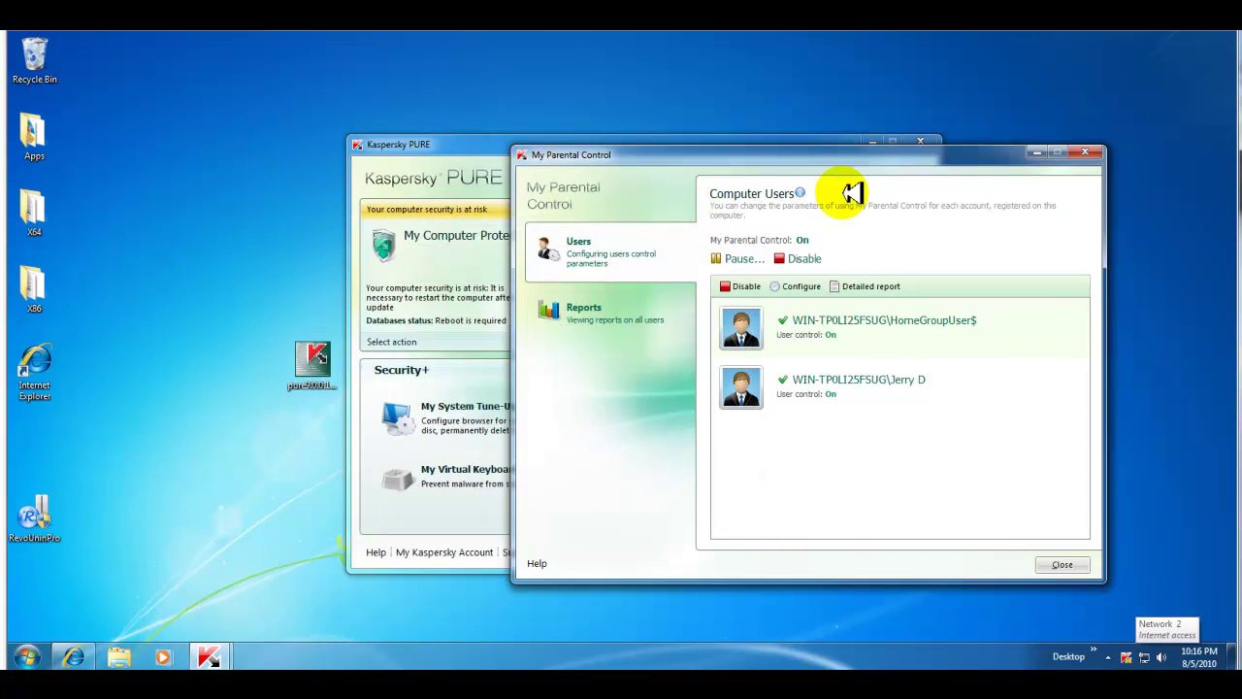
Close My Parental Control and the Kaspersky PURE main window
left_click(1089, 153)
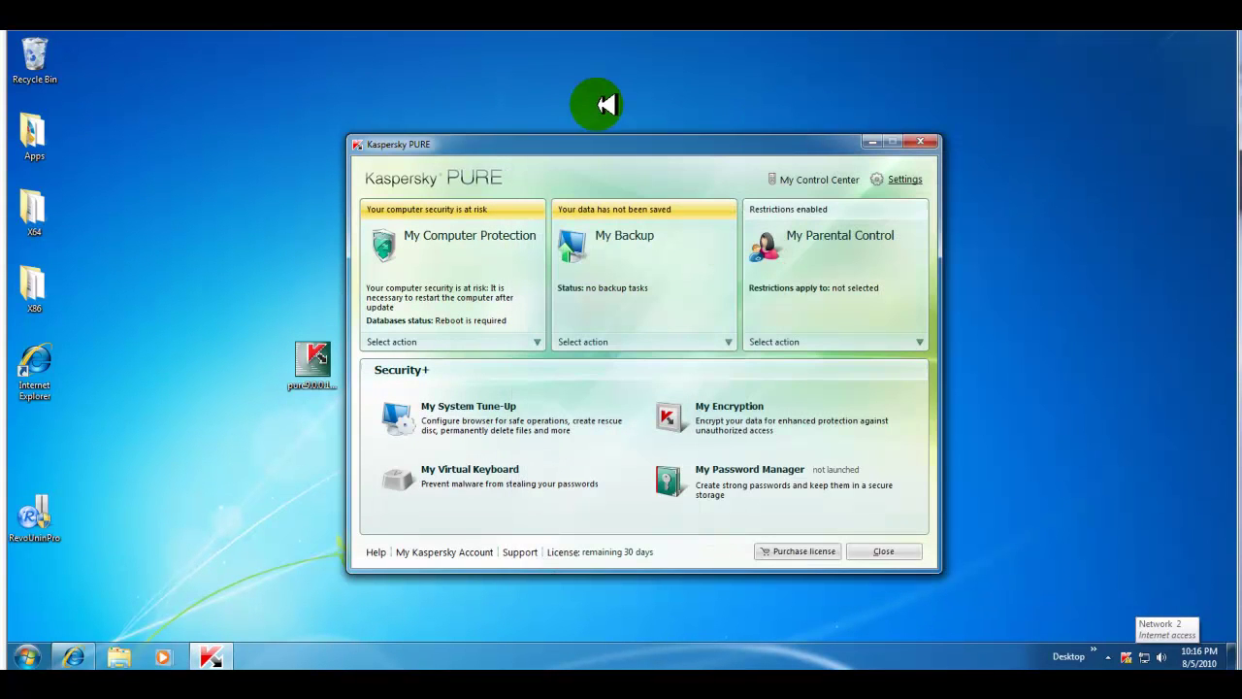
left_click_drag(660, 149, 621, 135)
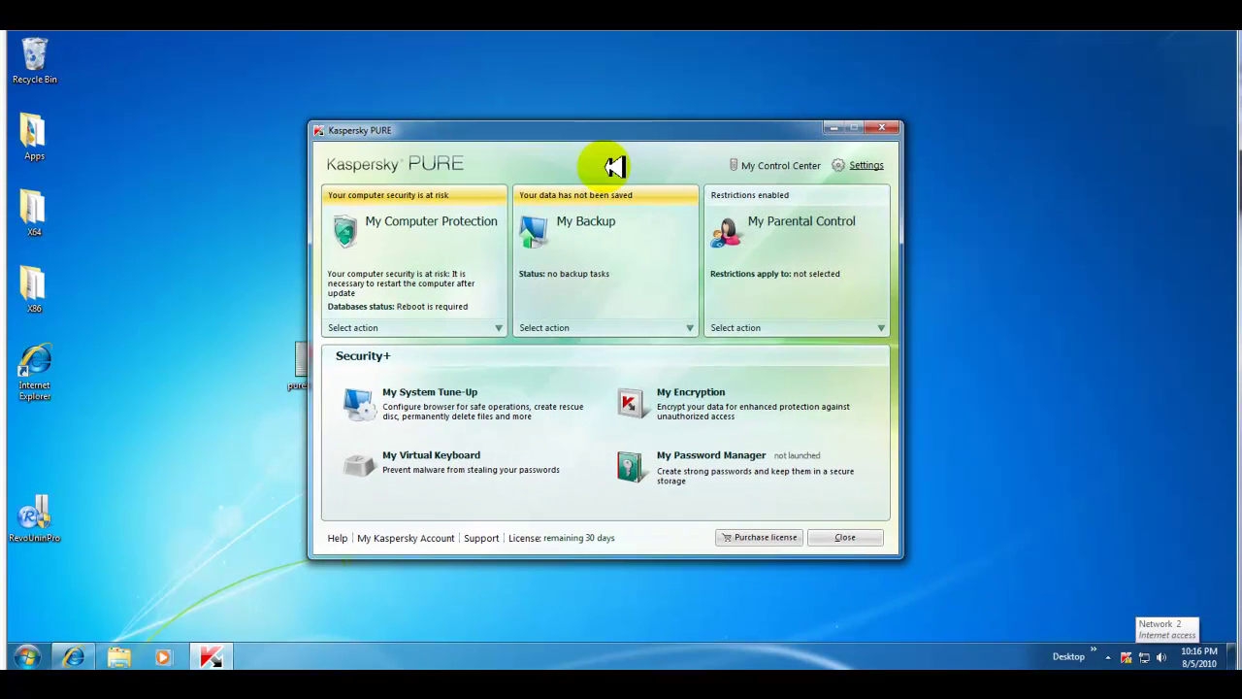
left_click(880, 126)
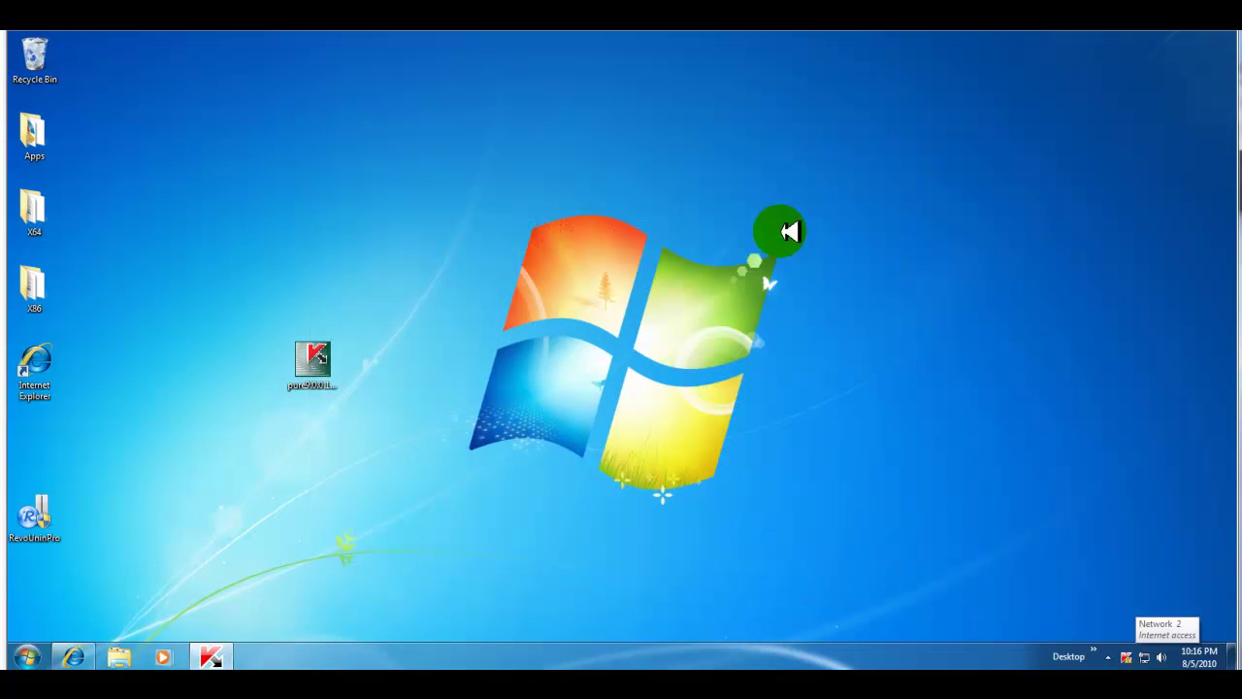